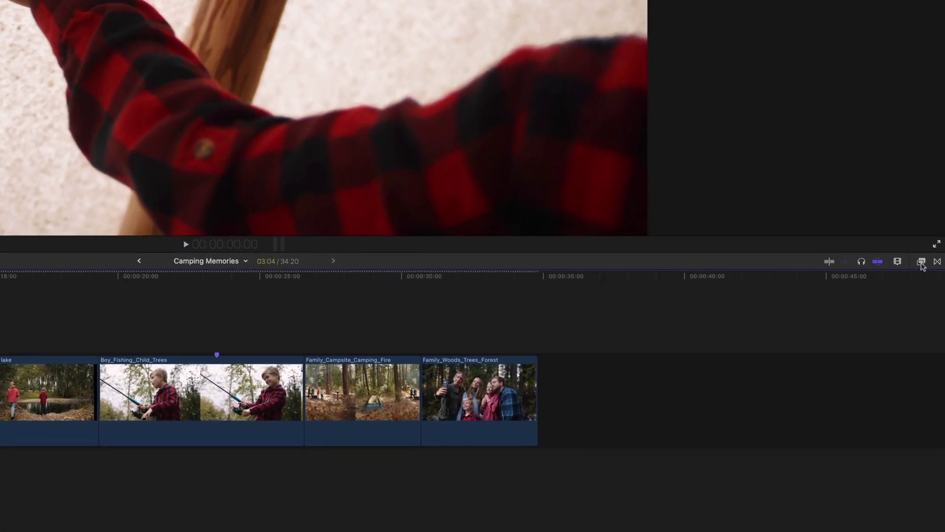
Step: Show the m16mm film-look effects in the Effects browser with the category sidebar hidden
{"action": "left_click", "coordinate": [921, 261]}
{"action": "scroll", "coordinate": [715, 368], "scroll_direction": "down", "scroll_amount": 10}
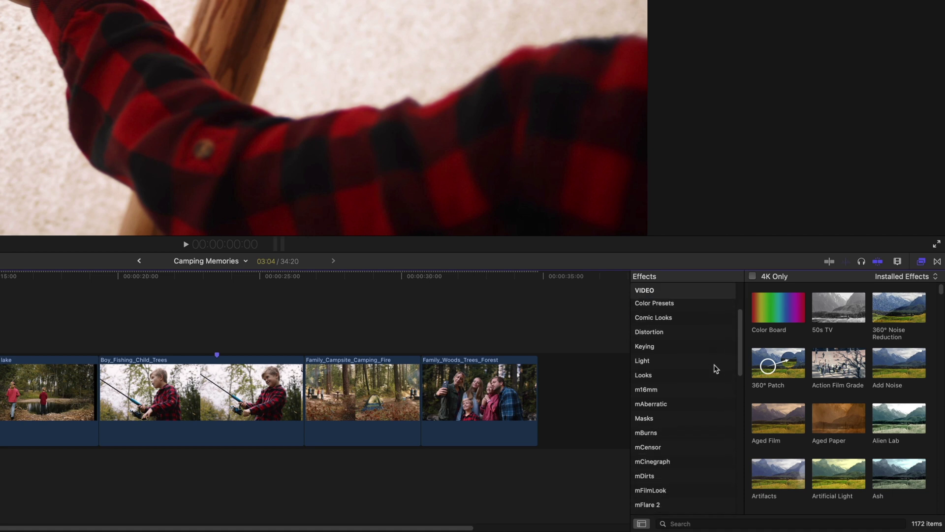
{"action": "left_click", "coordinate": [645, 335]}
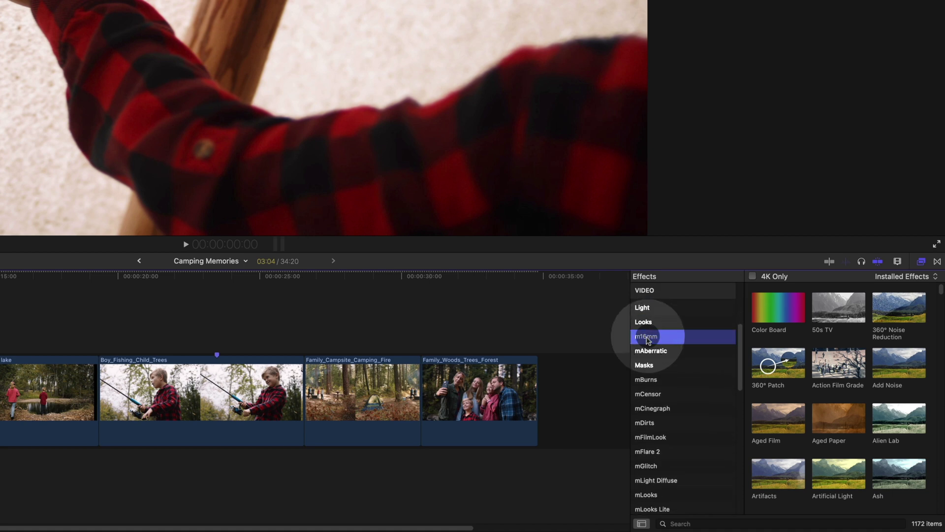
{"action": "left_click", "coordinate": [642, 523]}
{"action": "scroll", "coordinate": [667, 476], "scroll_direction": "down", "scroll_amount": 3}
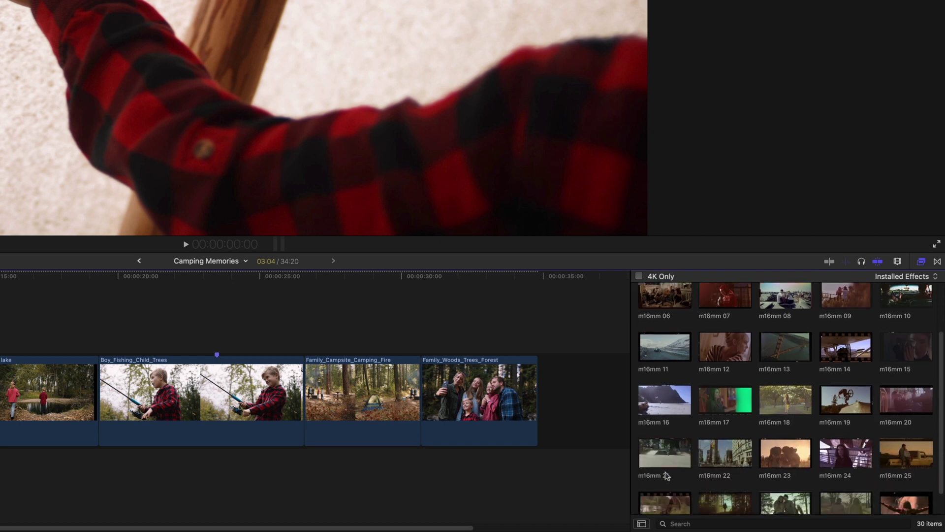
{"action": "scroll", "coordinate": [667, 475], "scroll_direction": "up", "scroll_amount": 3}
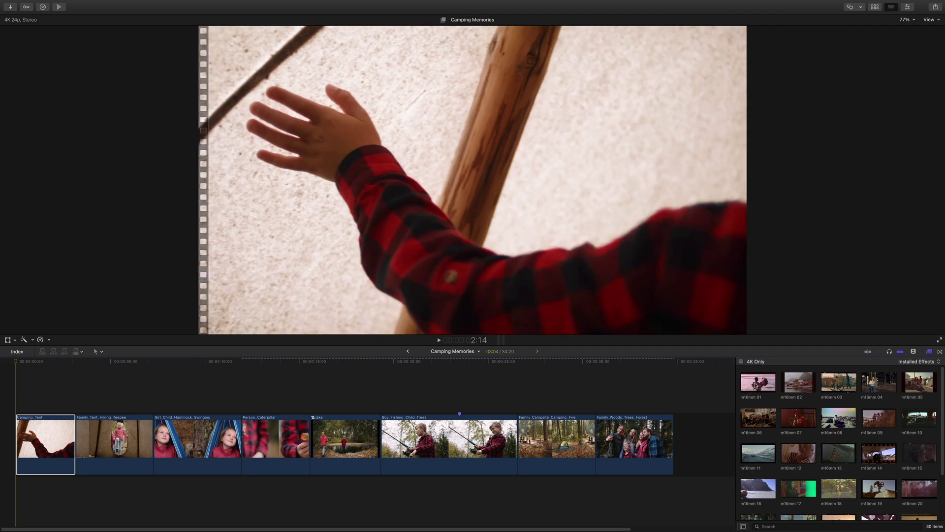
Step: Apply m16mm 01 to the Camping_Tent clip, then select the Family_Tent_Hiking_Teepee clip
{"action": "left_click", "coordinate": [759, 382]}
{"action": "left_click_drag", "start_coordinate": [758, 382], "coordinate": [47, 438]}
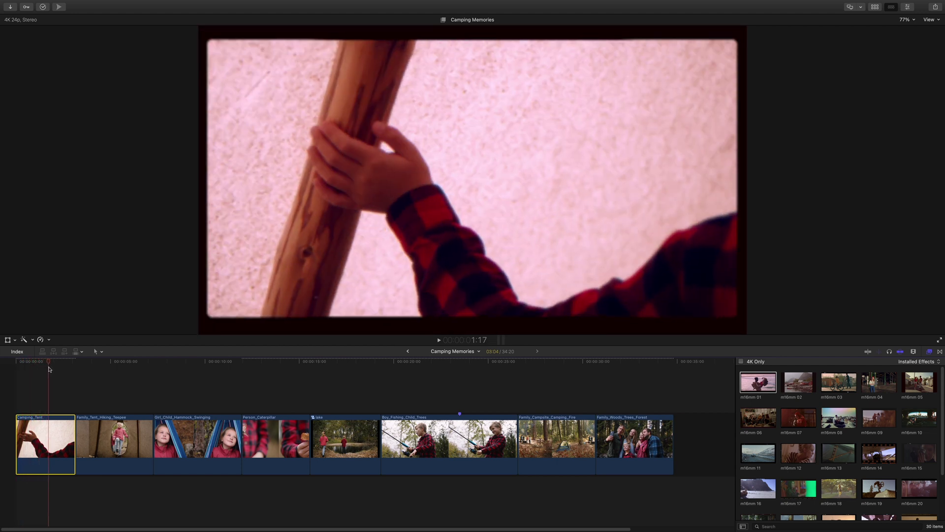
{"action": "left_click", "coordinate": [108, 363]}
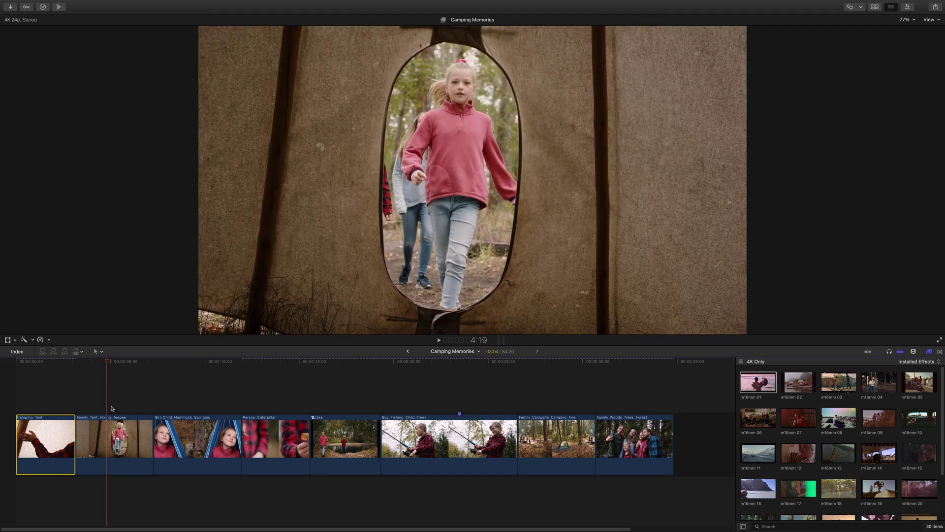
{"action": "left_click", "coordinate": [113, 434]}
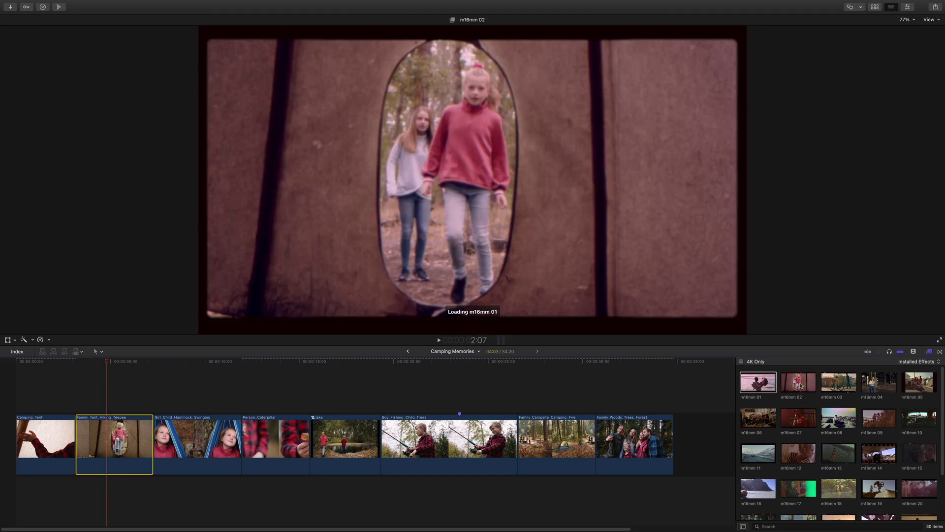
Step: Apply m16mm 02 to the teepee clip, review it, and select the Girl_Child_Hammock_Swinging clip
{"action": "left_click", "coordinate": [801, 386]}
{"action": "double_click", "coordinate": [800, 386]}
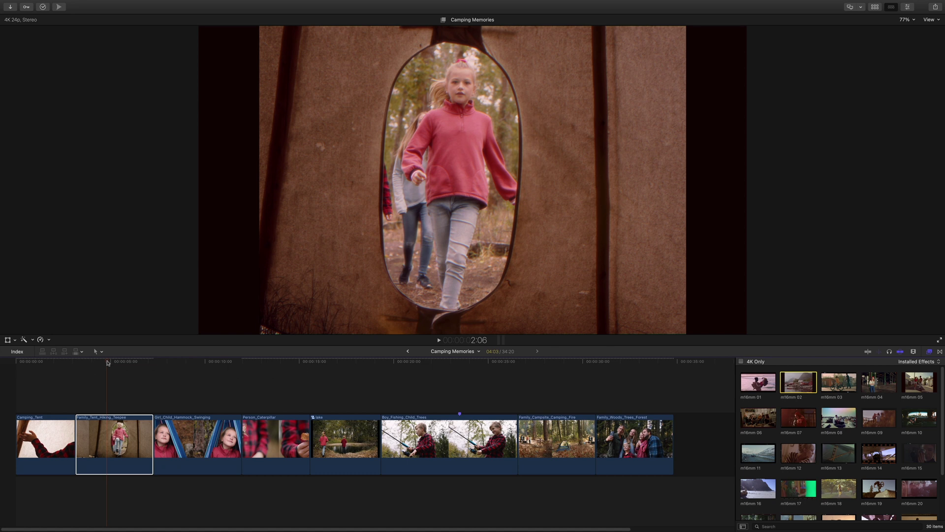
{"action": "left_click_drag", "start_coordinate": [108, 363], "coordinate": [177, 370]}
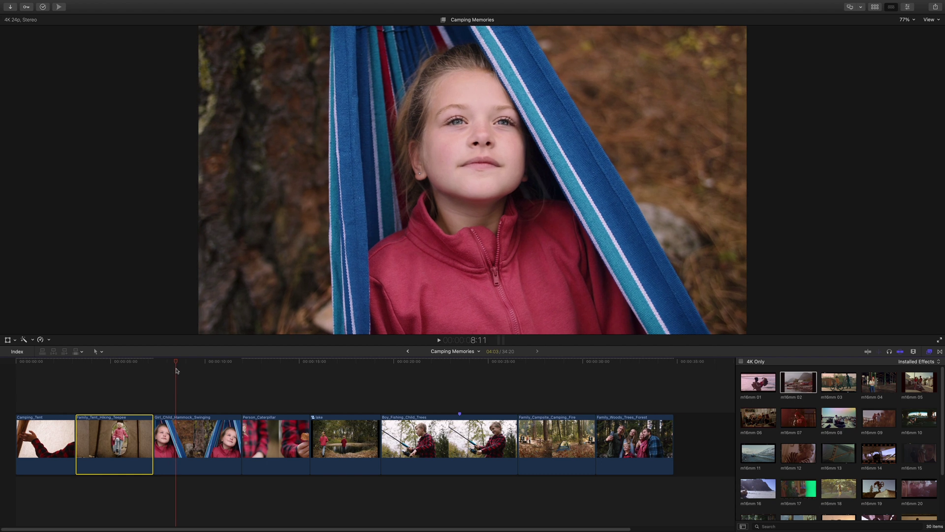
{"action": "left_click", "coordinate": [186, 432]}
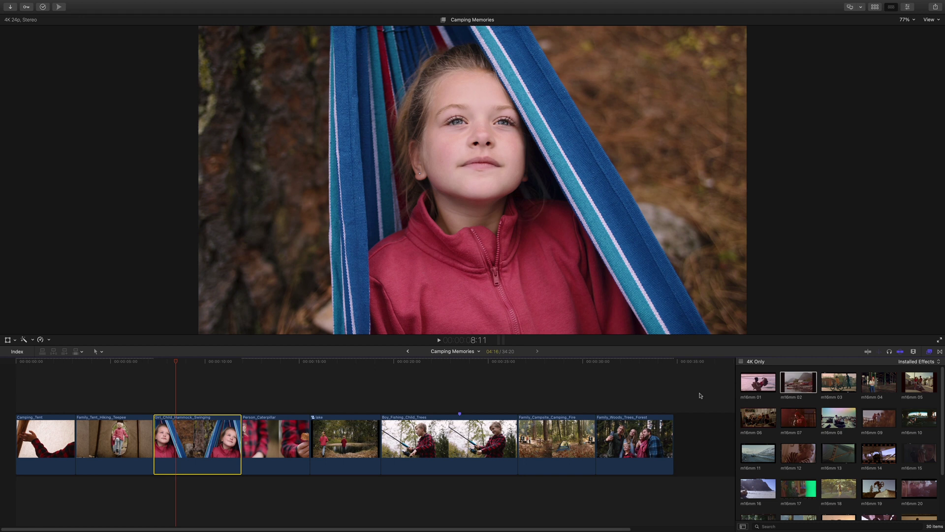
Step: Drop m16mm 03 onto the Girl_Child_Hammock_Swinging clip and browse its parameters in the Inspector
{"action": "left_click", "coordinate": [828, 387]}
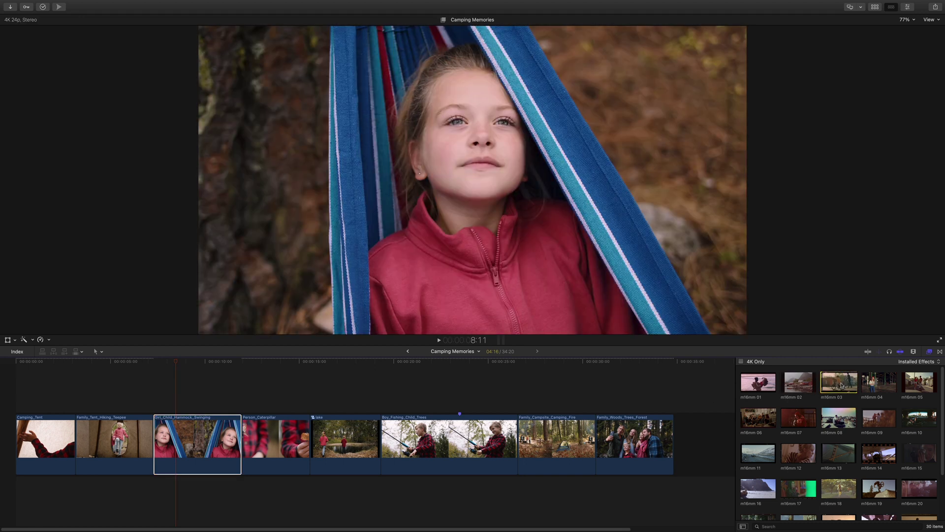
{"action": "left_click_drag", "start_coordinate": [842, 387], "coordinate": [199, 442]}
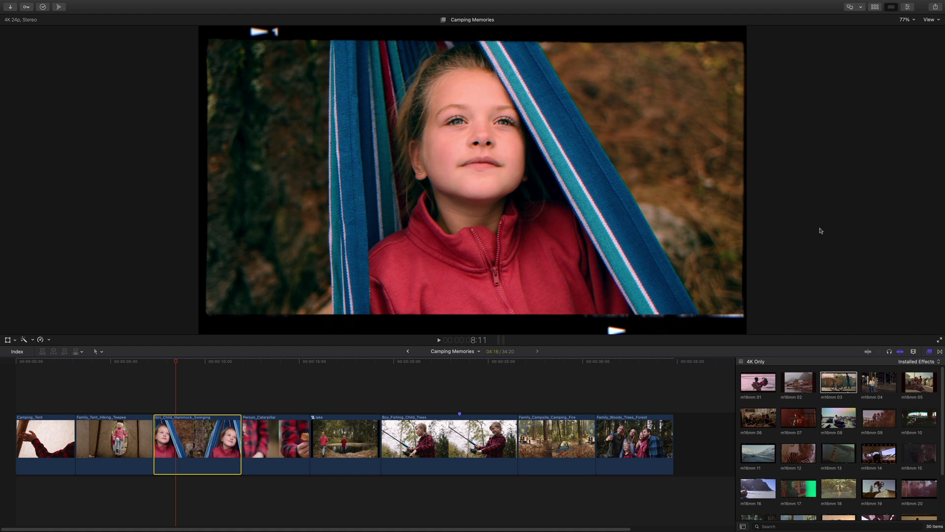
{"action": "left_click", "coordinate": [908, 9]}
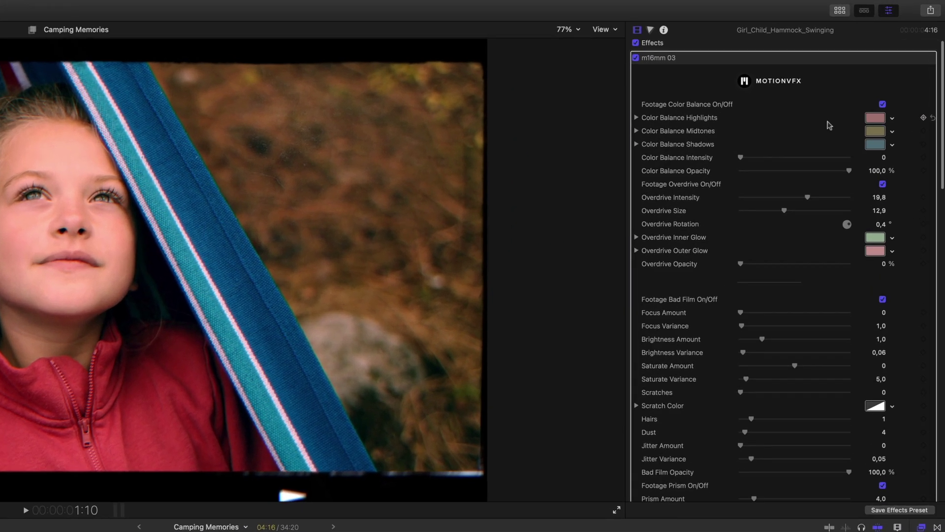
{"action": "scroll", "coordinate": [829, 125], "scroll_direction": "down", "scroll_amount": 10}
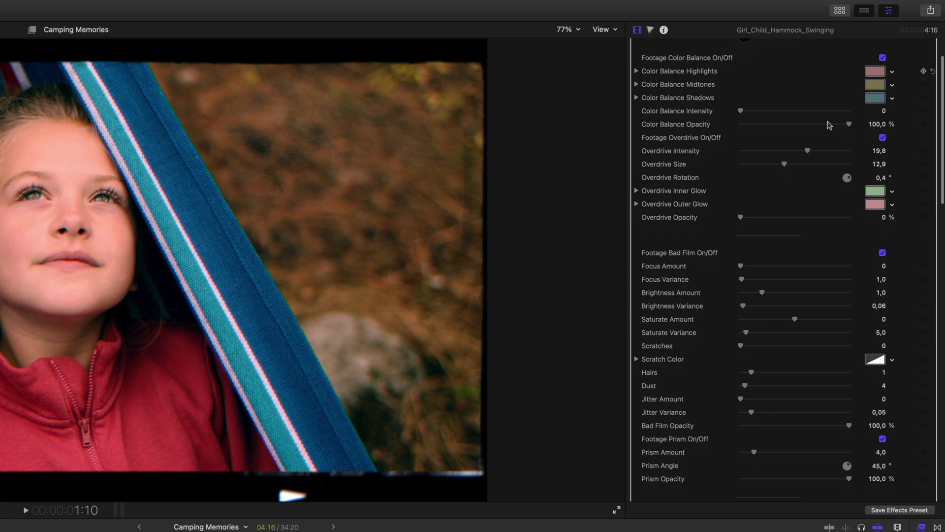
{"action": "scroll", "coordinate": [830, 125], "scroll_direction": "down", "scroll_amount": 12}
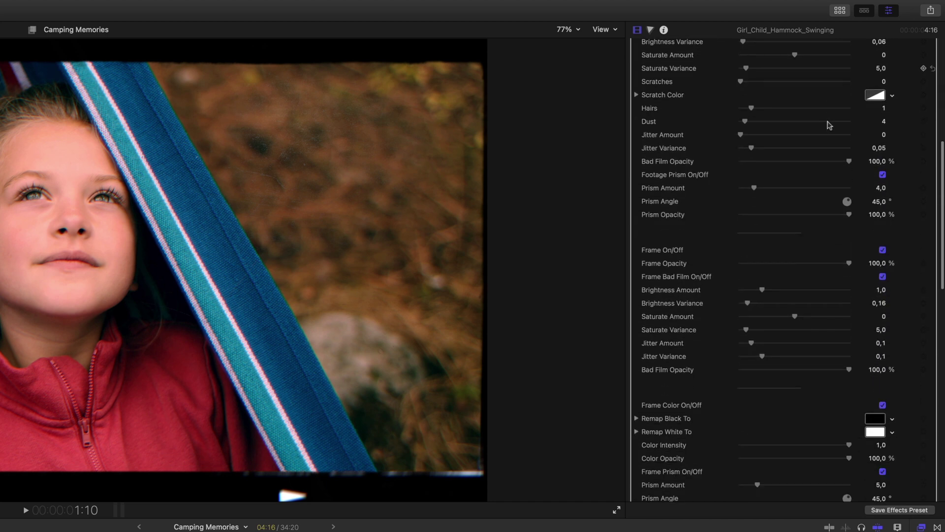
{"action": "scroll", "coordinate": [829, 125], "scroll_direction": "down", "scroll_amount": 4}
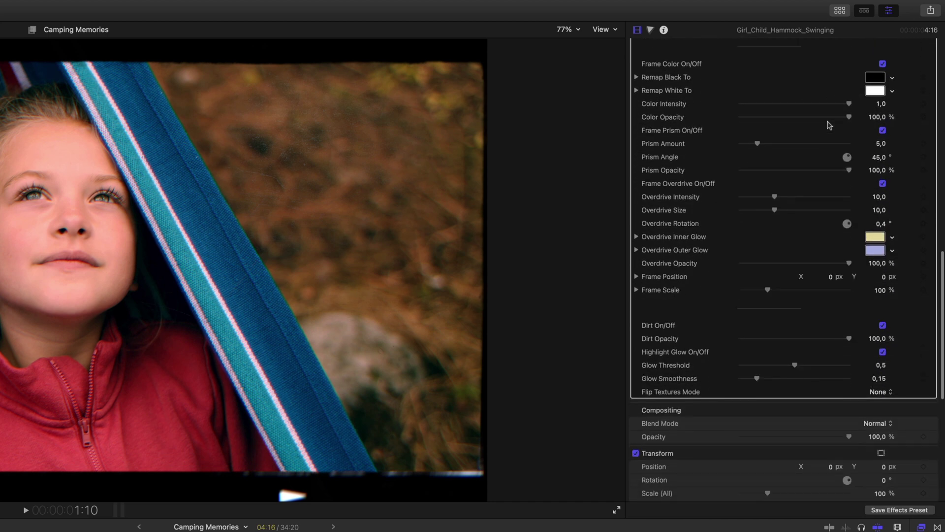
{"action": "scroll", "coordinate": [829, 125], "scroll_direction": "up", "scroll_amount": 20}
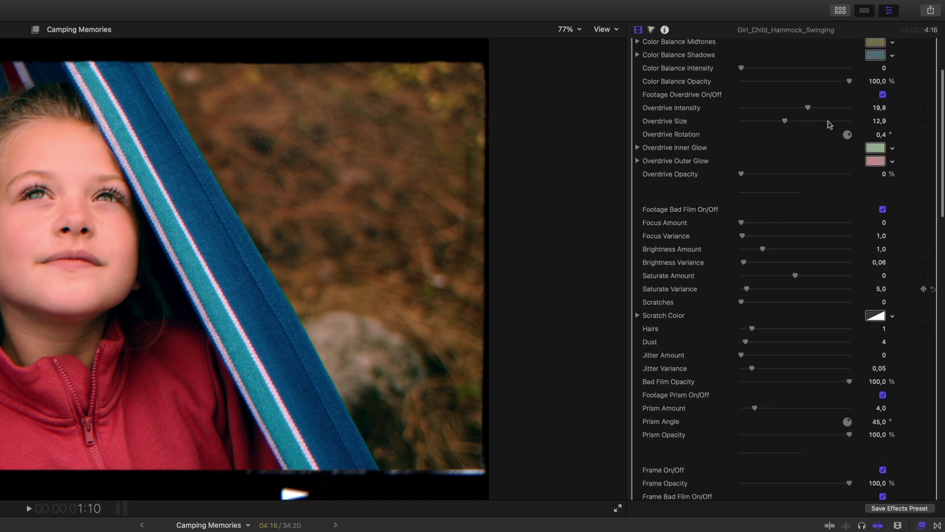
{"action": "scroll", "coordinate": [829, 125], "scroll_direction": "up", "scroll_amount": 5}
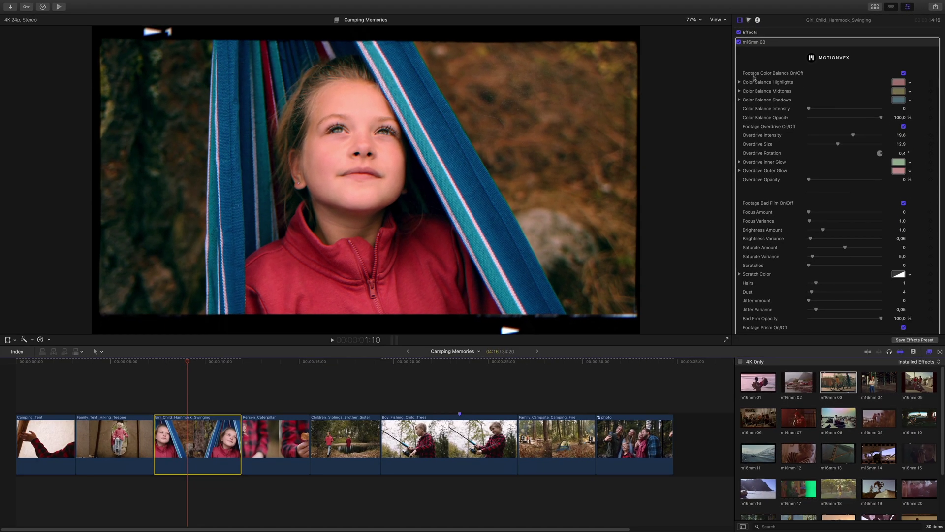
Step: Tint the m16mm 03 colour-balance highlights blue, raise intensity, and set Overdrive Opacity to 48,69 %
{"action": "left_click", "coordinate": [904, 74]}
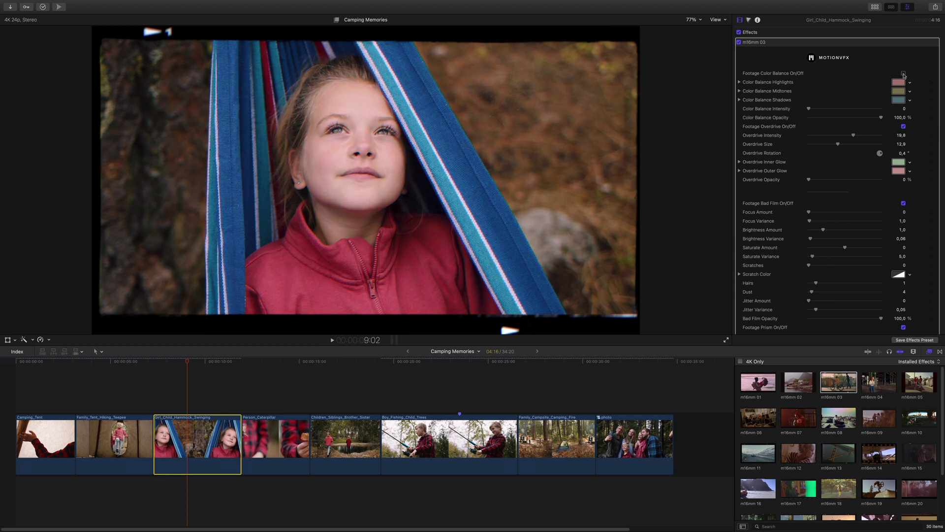
{"action": "left_click", "coordinate": [904, 73]}
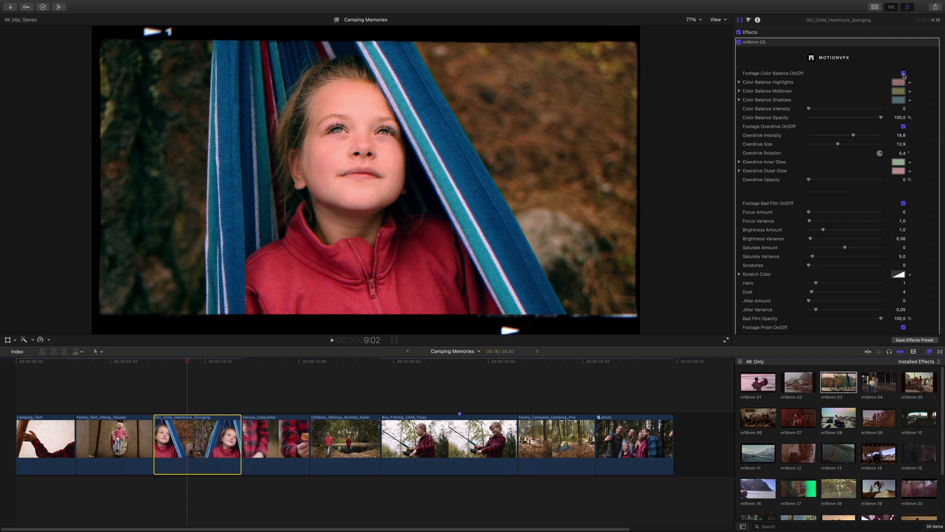
{"action": "left_click", "coordinate": [899, 82]}
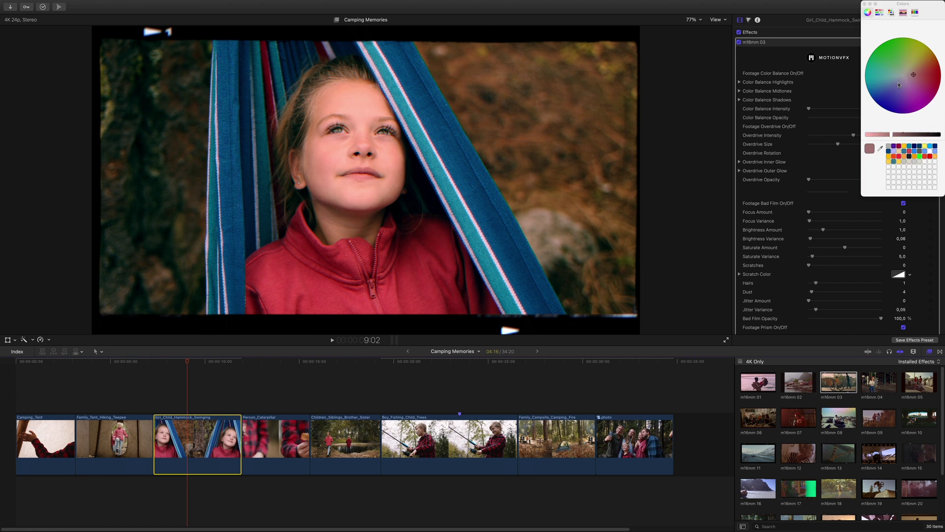
{"action": "mouse_move", "coordinate": [912, 78]}
{"action": "left_mouse_down"}
{"action": "mouse_move", "coordinate": [892, 86]}
{"action": "mouse_move", "coordinate": [909, 86]}
{"action": "mouse_move", "coordinate": [903, 73]}
{"action": "mouse_move", "coordinate": [899, 82]}
{"action": "left_mouse_up"}
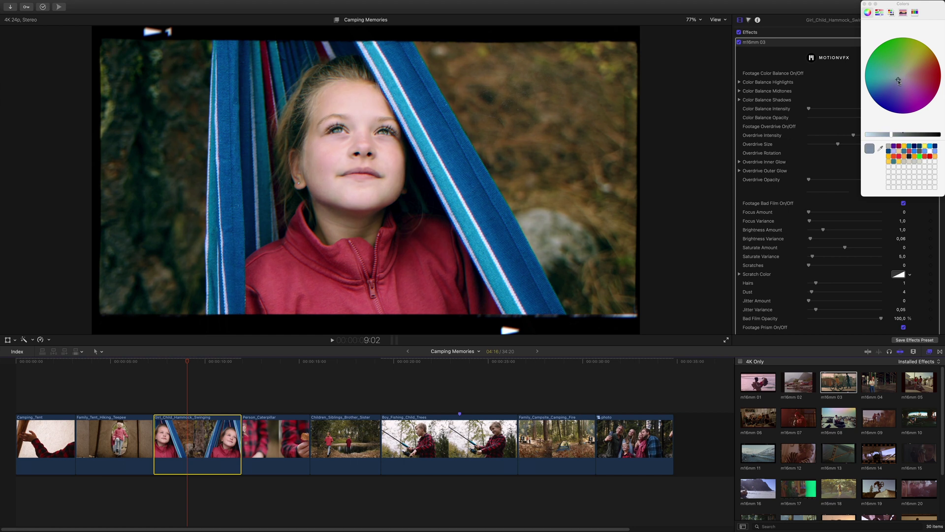
{"action": "left_click", "coordinate": [865, 4]}
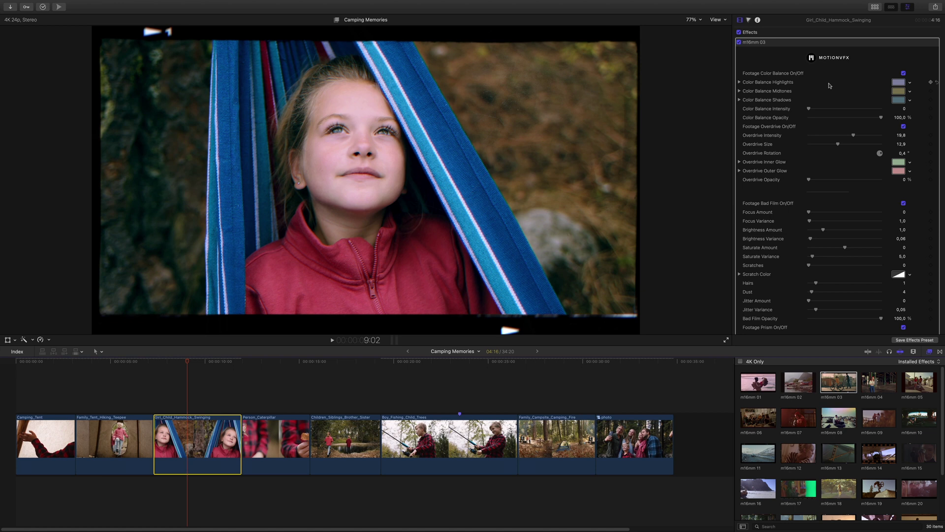
{"action": "mouse_move", "coordinate": [809, 110]}
{"action": "left_mouse_down"}
{"action": "mouse_move", "coordinate": [836, 111]}
{"action": "mouse_move", "coordinate": [796, 108]}
{"action": "left_mouse_up"}
{"action": "mouse_move", "coordinate": [881, 118]}
{"action": "left_mouse_down"}
{"action": "mouse_move", "coordinate": [847, 118]}
{"action": "mouse_move", "coordinate": [882, 118]}
{"action": "left_mouse_up"}
{"action": "left_click_drag", "start_coordinate": [815, 182], "coordinate": [844, 182]}
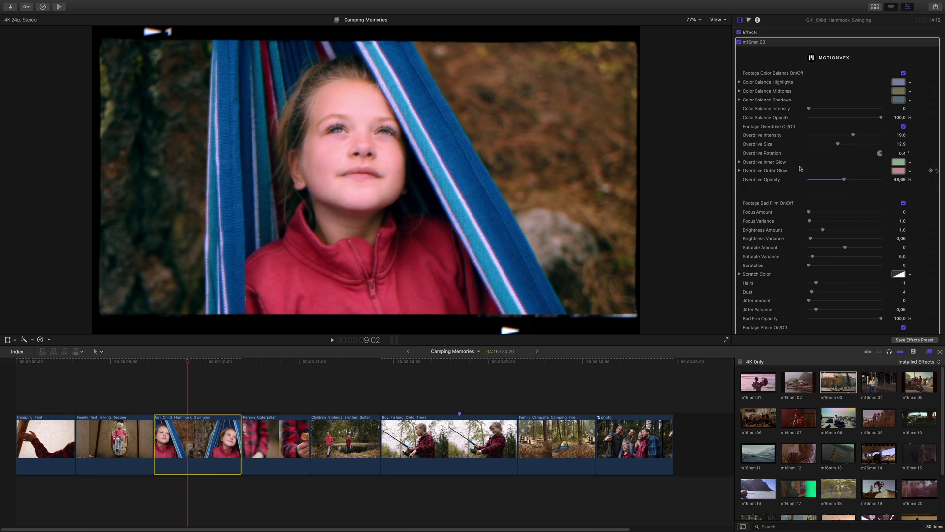
{"action": "left_click", "coordinate": [904, 127]}
{"action": "left_click", "coordinate": [899, 163]}
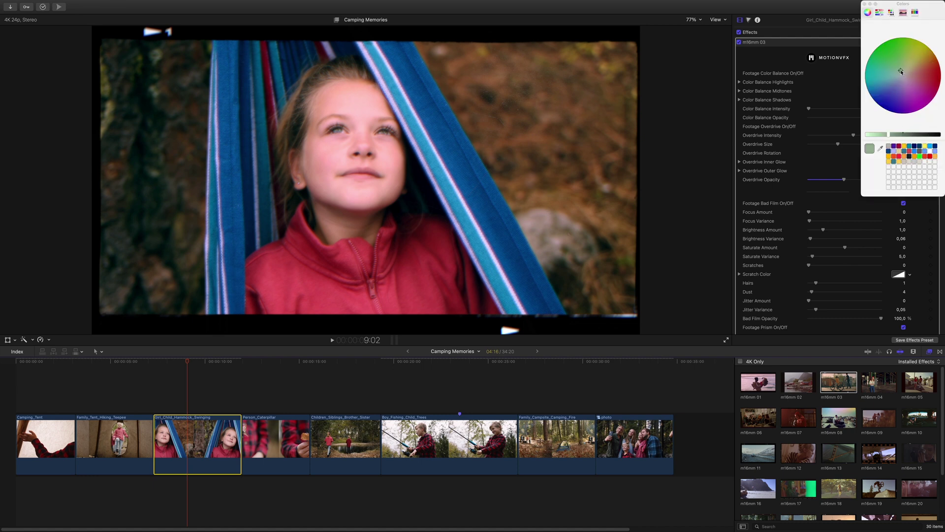
{"action": "mouse_move", "coordinate": [901, 72]}
{"action": "left_mouse_down"}
{"action": "mouse_move", "coordinate": [892, 91]}
{"action": "mouse_move", "coordinate": [901, 96]}
{"action": "mouse_move", "coordinate": [898, 70]}
{"action": "left_mouse_up"}
{"action": "left_click", "coordinate": [864, 4]}
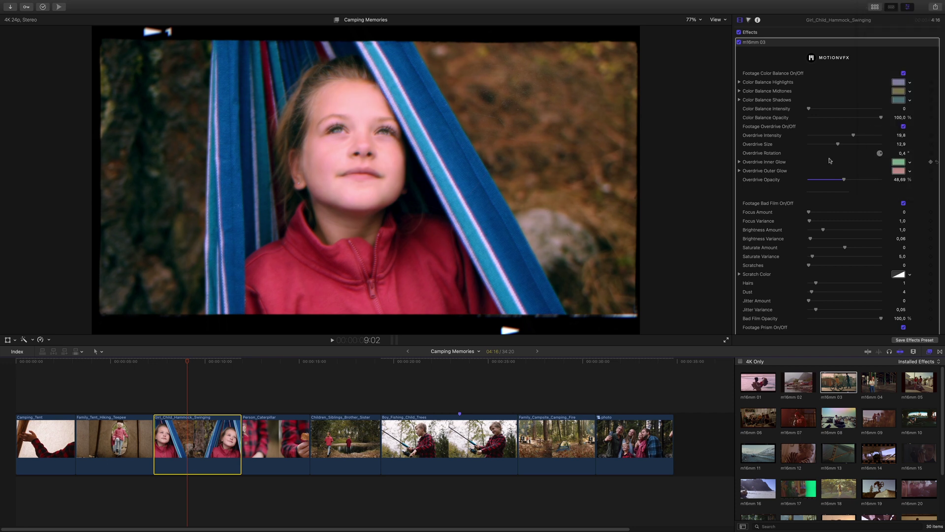
{"action": "left_click_drag", "start_coordinate": [845, 181], "coordinate": [873, 183]}
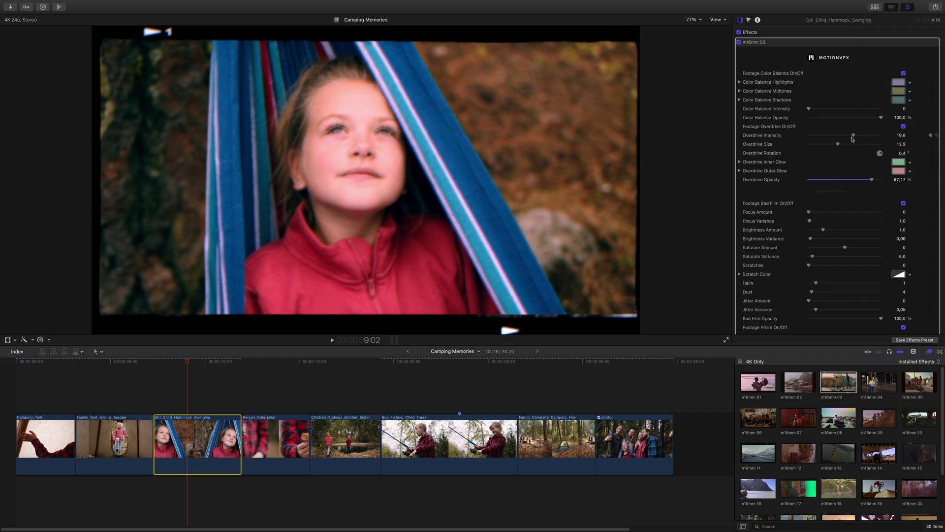
{"action": "left_click_drag", "start_coordinate": [853, 136], "coordinate": [935, 153]}
{"action": "key", "text": "super+z"}
{"action": "key", "text": "super+z"}
{"action": "key", "text": "super+z"}
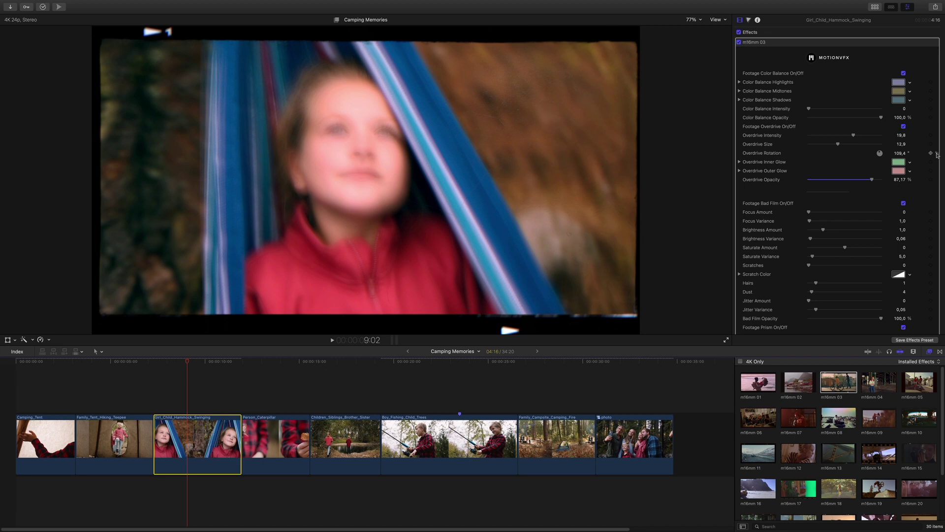
Step: Reset Overdrive Opacity to 0 % and remove the focus blur, restoring Focus Variance to default
{"action": "left_click", "coordinate": [937, 179]}
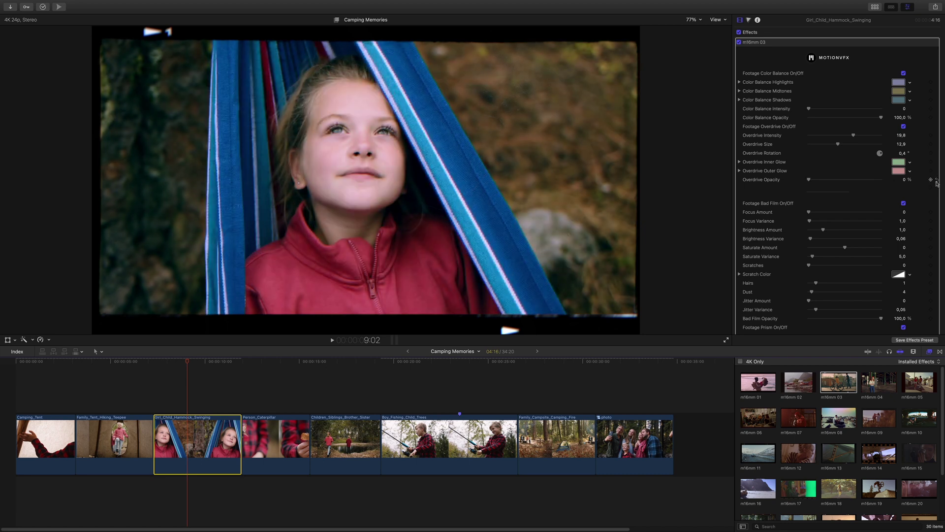
{"action": "scroll", "coordinate": [790, 185], "scroll_direction": "down", "scroll_amount": 5}
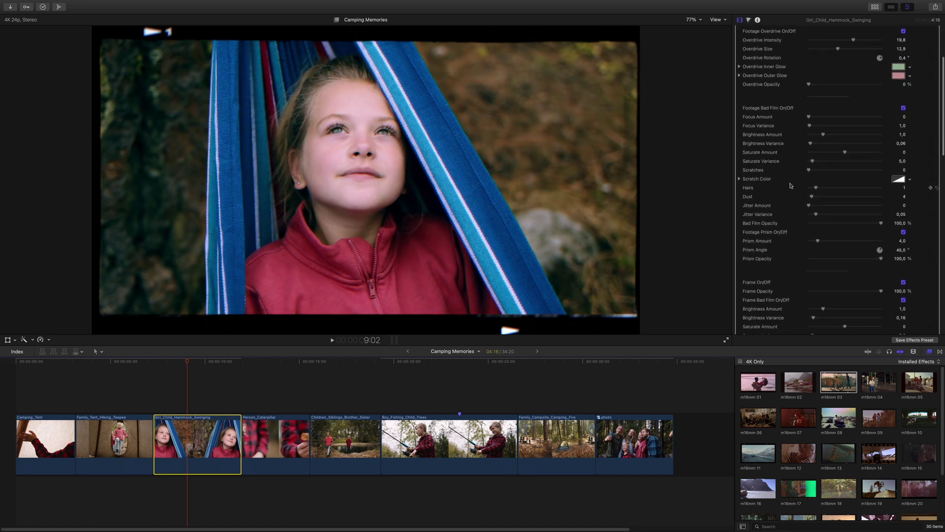
{"action": "scroll", "coordinate": [791, 186], "scroll_direction": "down", "scroll_amount": 1}
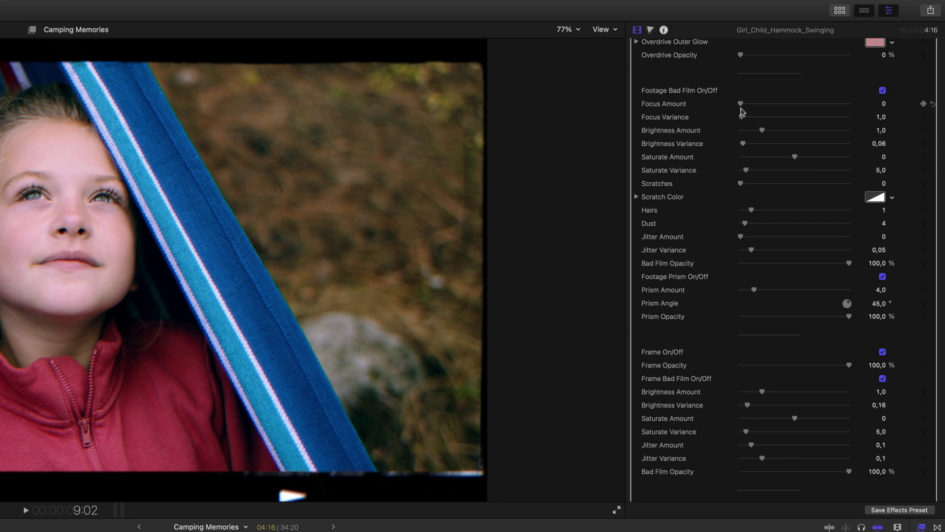
{"action": "left_click", "coordinate": [757, 104]}
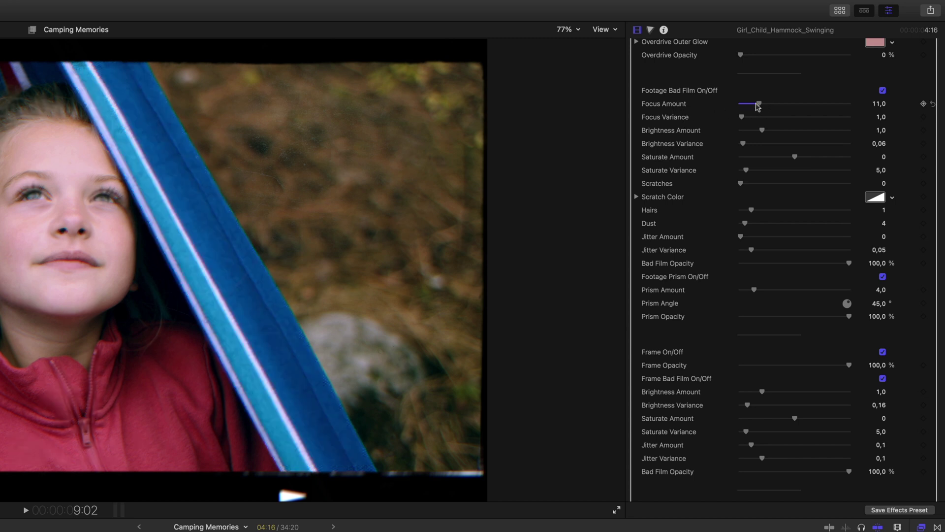
{"action": "left_click_drag", "start_coordinate": [743, 118], "coordinate": [809, 120]}
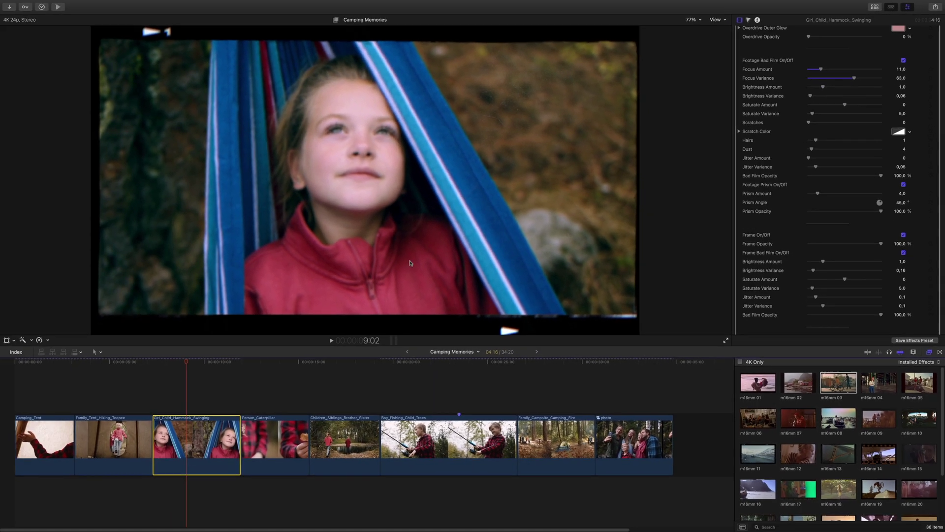
{"action": "left_click_drag", "start_coordinate": [187, 363], "coordinate": [213, 365]}
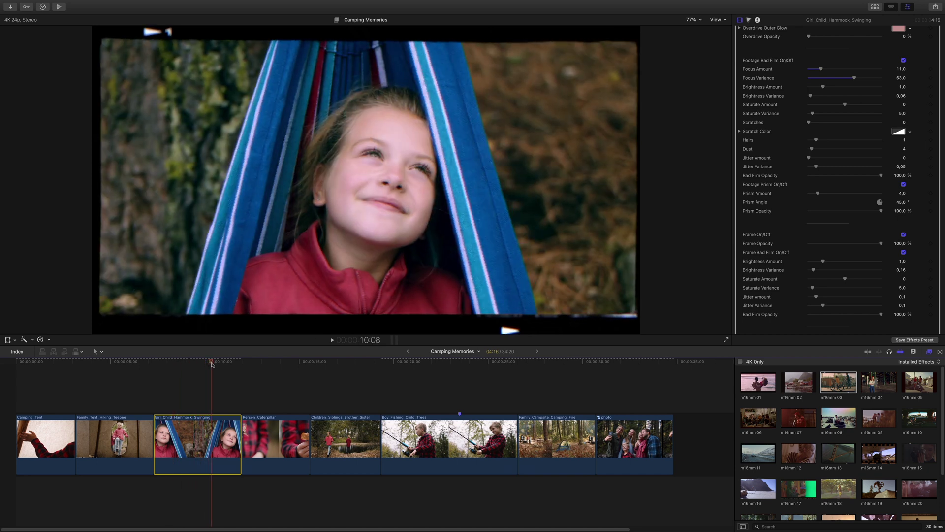
{"action": "left_click", "coordinate": [937, 78]}
Step: Try a brighter footage flicker, undo it, and raise Saturate Amount to 24
{"action": "left_click_drag", "start_coordinate": [823, 88], "coordinate": [827, 96]}
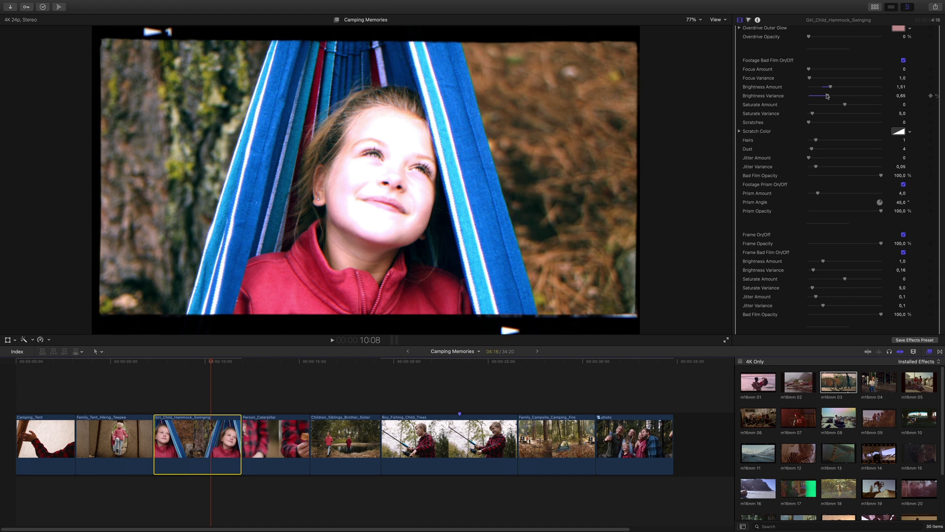
{"action": "left_click", "coordinate": [207, 362]}
{"action": "mouse_move", "coordinate": [207, 362]}
{"action": "left_mouse_down"}
{"action": "mouse_move", "coordinate": [183, 362]}
{"action": "mouse_move", "coordinate": [220, 362]}
{"action": "left_mouse_up"}
{"action": "key", "text": "super+z"}
{"action": "key", "text": "super+z"}
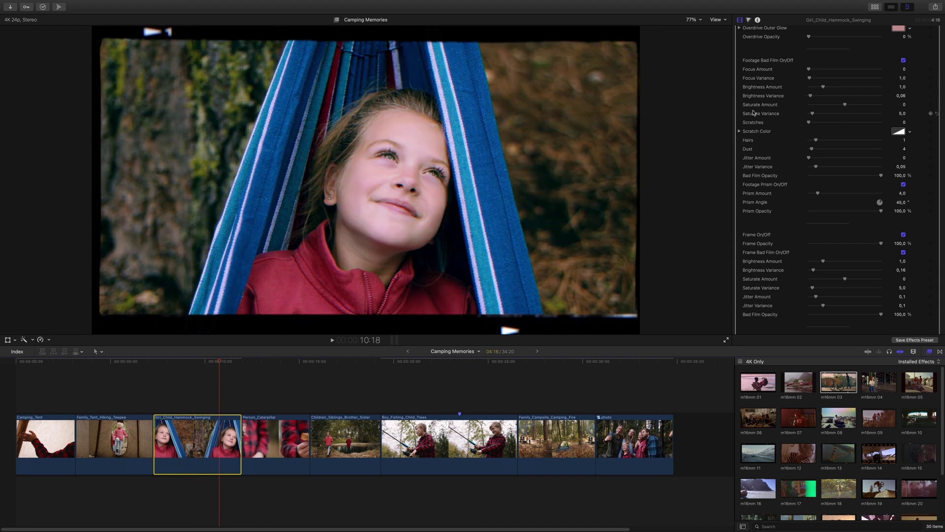
{"action": "left_click_drag", "start_coordinate": [845, 105], "coordinate": [855, 106]}
{"action": "left_click_drag", "start_coordinate": [208, 363], "coordinate": [190, 363]}
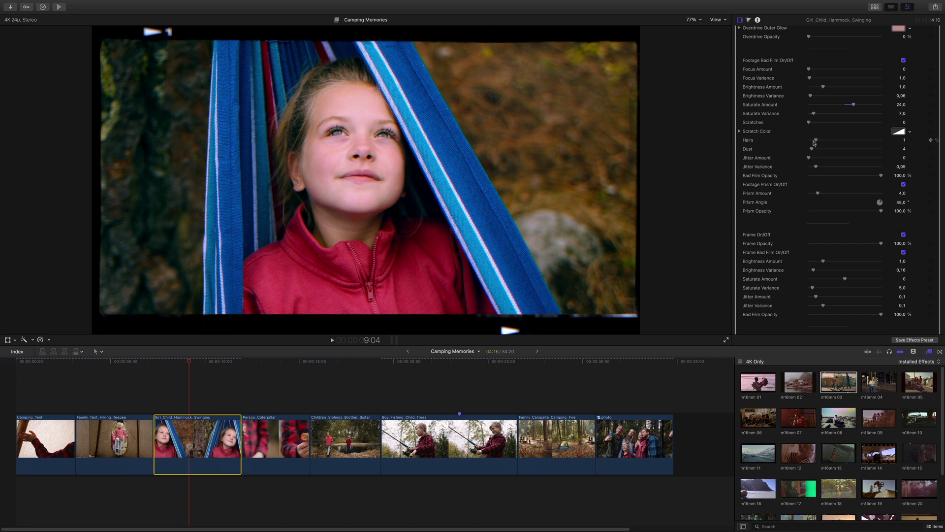
Step: Add vertical scratches, trying black lines before keeping the scratch colour white
{"action": "left_click_drag", "start_coordinate": [808, 123], "coordinate": [849, 124]}
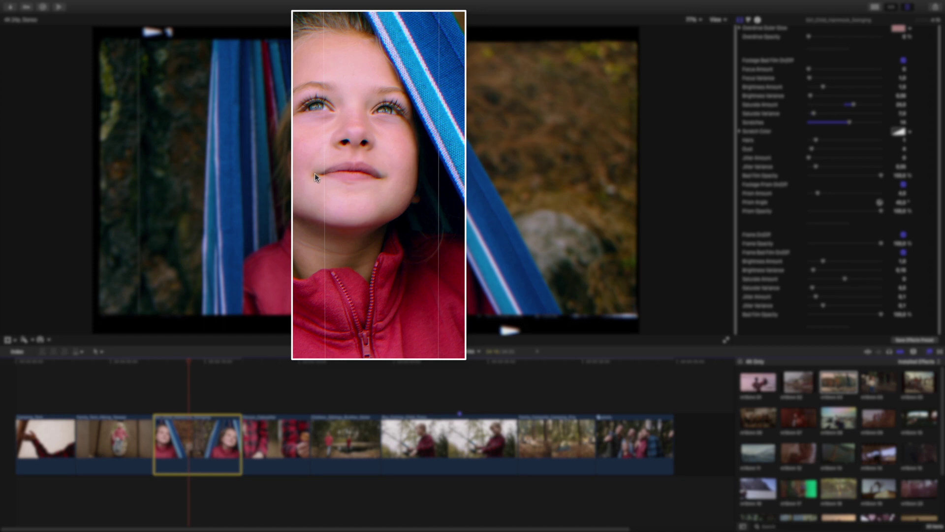
{"action": "left_click", "coordinate": [898, 132]}
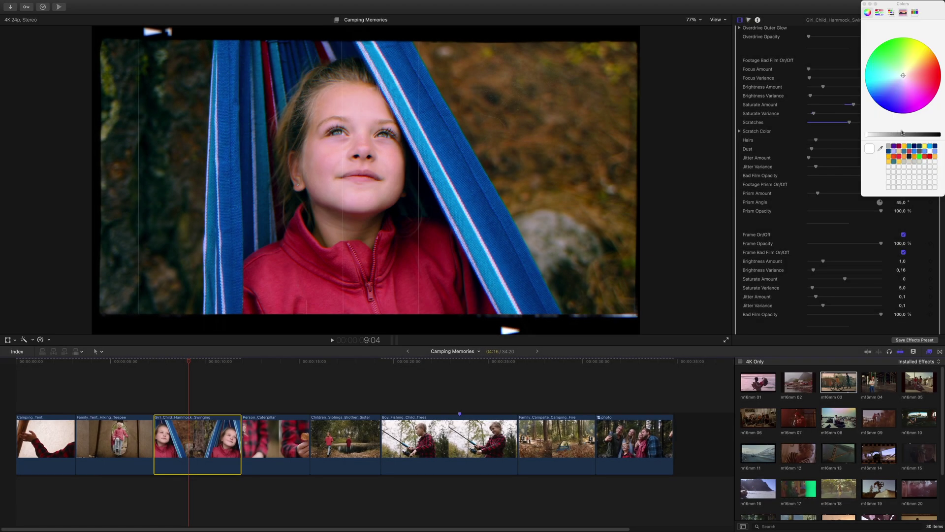
{"action": "left_click", "coordinate": [870, 137]}
{"action": "left_click", "coordinate": [938, 134]}
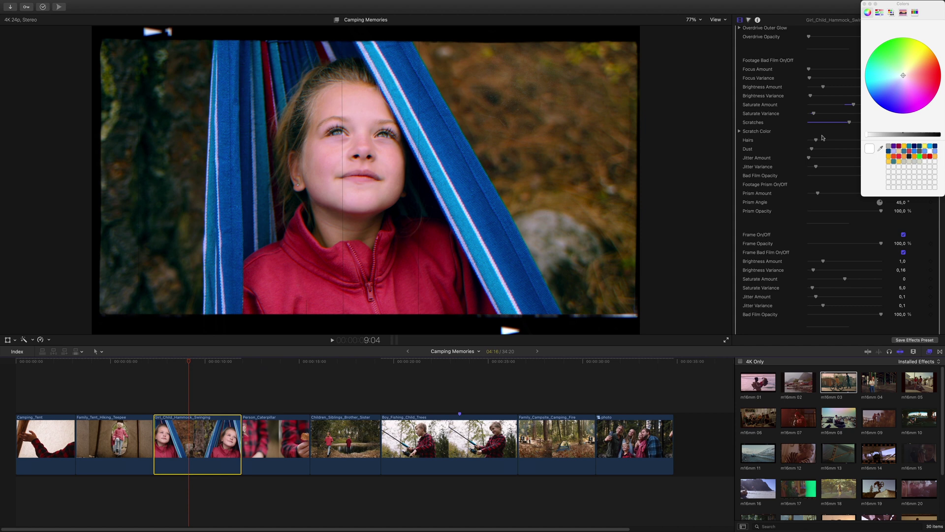
{"action": "left_click", "coordinate": [865, 4]}
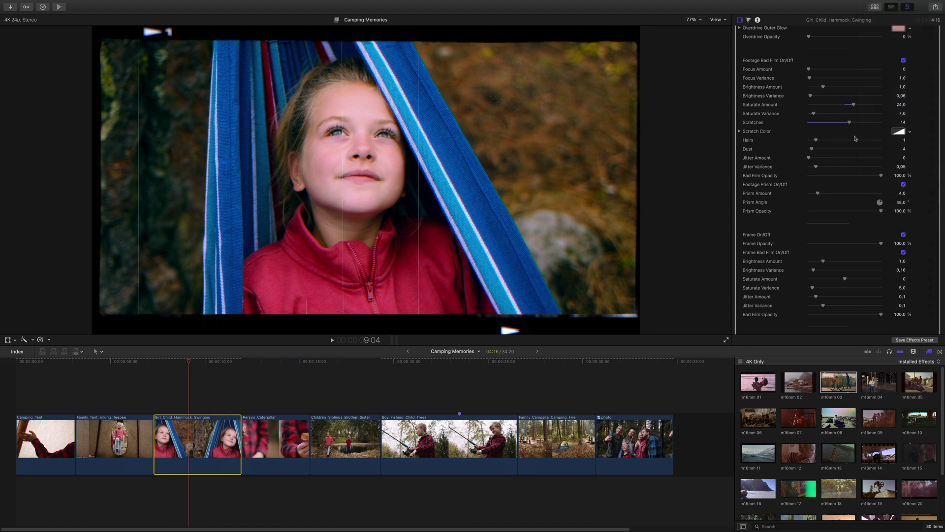
Step: Set Hairs to 10, Dust 89, Jitter 0,15, Scratches 3 and Bad Film Opacity 75,9 %
{"action": "left_click_drag", "start_coordinate": [817, 142], "coordinate": [884, 142]}
{"action": "left_click_drag", "start_coordinate": [812, 149], "coordinate": [873, 150]}
{"action": "left_click_drag", "start_coordinate": [809, 158], "coordinate": [820, 158]}
{"action": "mouse_move", "coordinate": [192, 365]}
{"action": "left_mouse_down"}
{"action": "mouse_move", "coordinate": [226, 363]}
{"action": "mouse_move", "coordinate": [169, 361]}
{"action": "mouse_move", "coordinate": [186, 363]}
{"action": "left_mouse_up"}
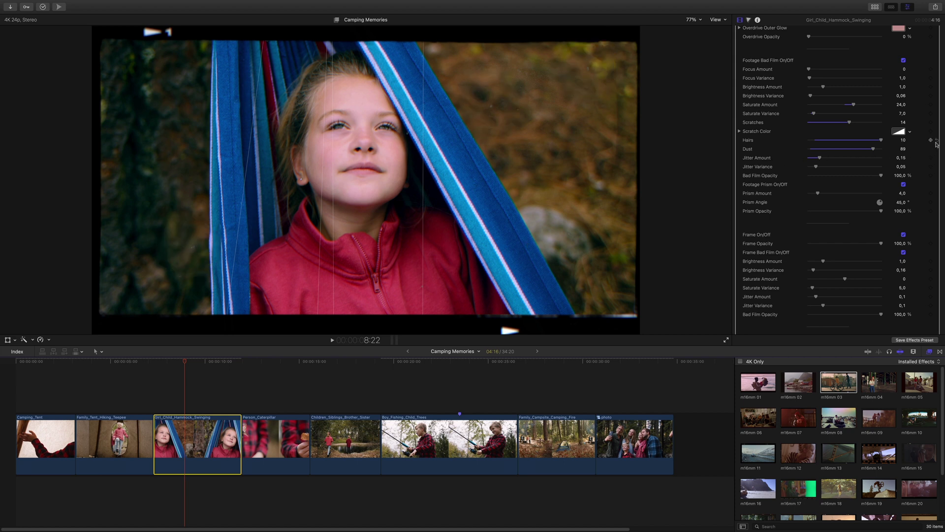
{"action": "left_click_drag", "start_coordinate": [847, 124], "coordinate": [815, 128]}
{"action": "mouse_move", "coordinate": [879, 175]}
{"action": "left_mouse_down"}
{"action": "mouse_move", "coordinate": [811, 178]}
{"action": "mouse_move", "coordinate": [872, 181]}
{"action": "mouse_move", "coordinate": [864, 180]}
{"action": "left_mouse_up"}
Step: Set the footage Prism Amount to 13 and rotate Prism Angle to 96°
{"action": "left_click_drag", "start_coordinate": [820, 194], "coordinate": [839, 198]}
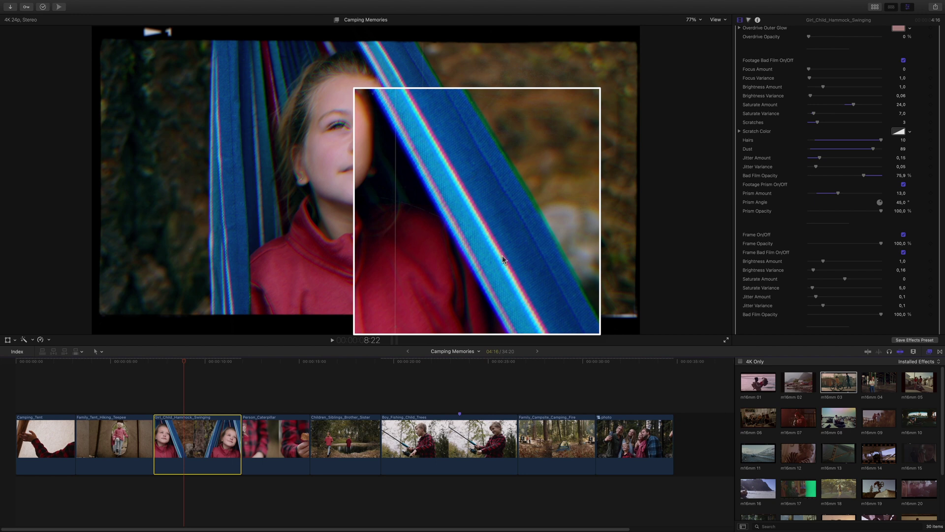
{"action": "left_click_drag", "start_coordinate": [892, 206], "coordinate": [842, 213]}
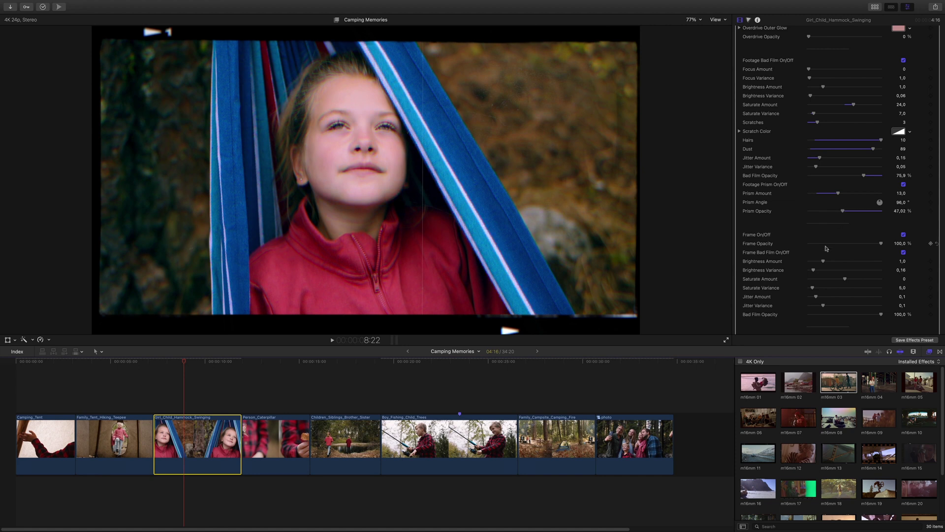
Step: Compare the film frame on and off, then brighten its flicker with higher brightness amount and variance
{"action": "scroll", "coordinate": [827, 249], "scroll_direction": "down", "scroll_amount": 5}
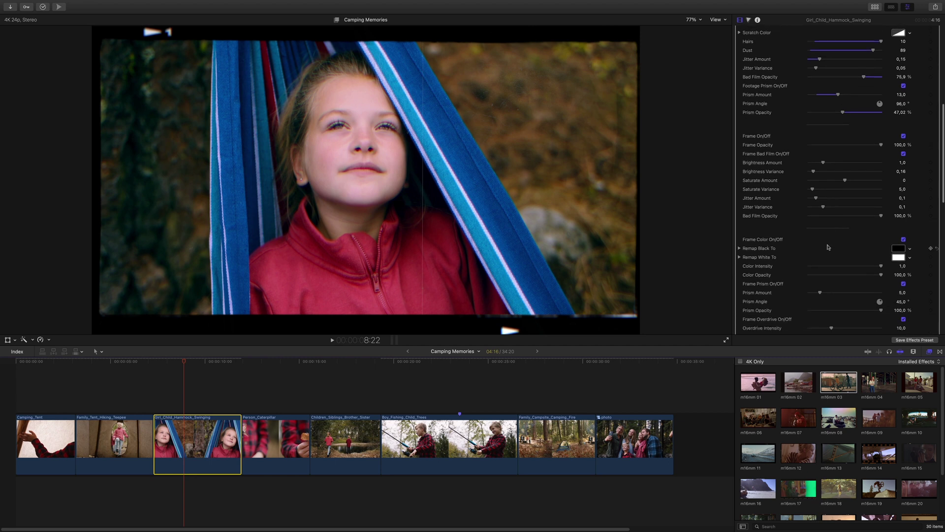
{"action": "left_click", "coordinate": [903, 136]}
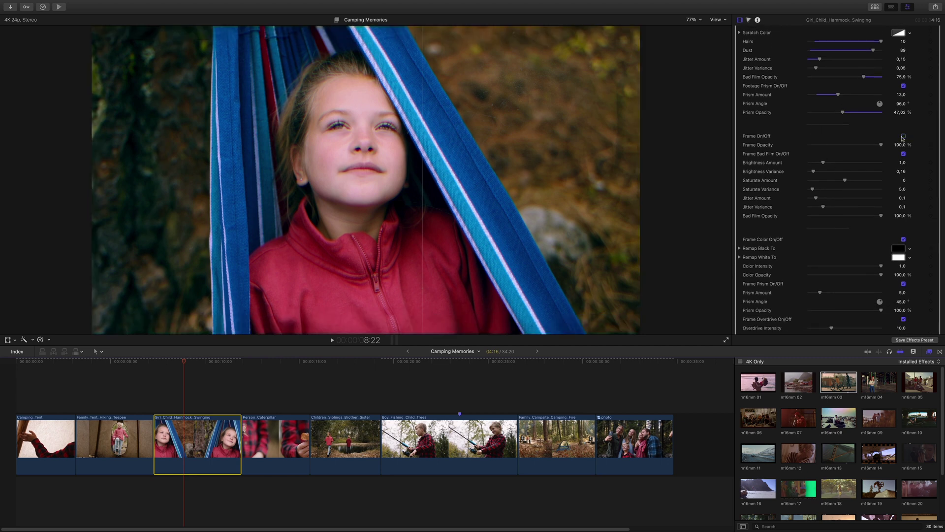
{"action": "left_click", "coordinate": [904, 137]}
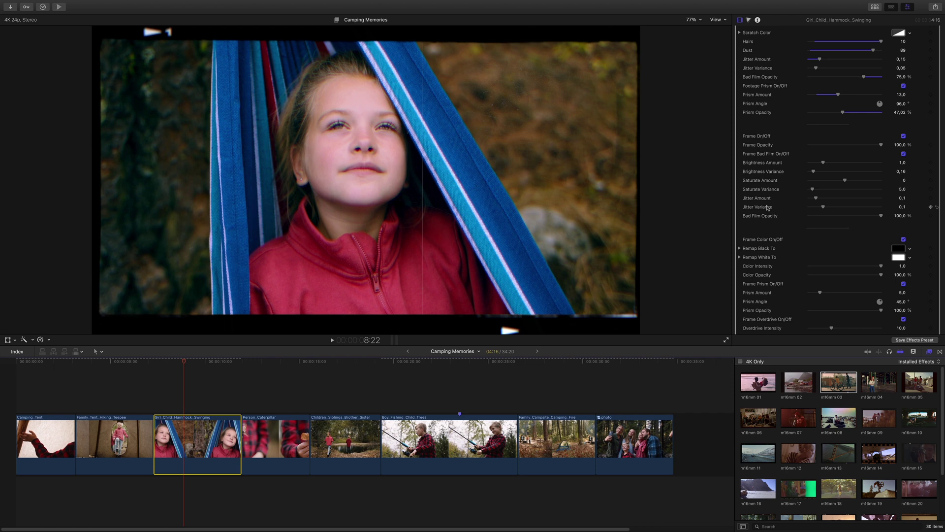
{"action": "mouse_move", "coordinate": [823, 163]}
{"action": "left_mouse_down"}
{"action": "mouse_move", "coordinate": [837, 163]}
{"action": "mouse_move", "coordinate": [824, 172]}
{"action": "left_mouse_up"}
{"action": "left_click", "coordinate": [202, 362]}
{"action": "mouse_move", "coordinate": [202, 363]}
{"action": "left_mouse_down"}
{"action": "mouse_move", "coordinate": [210, 363]}
{"action": "mouse_move", "coordinate": [190, 363]}
{"action": "left_mouse_up"}
{"action": "key", "text": "space"}
{"action": "scroll", "coordinate": [820, 224], "scroll_direction": "down", "scroll_amount": 5}
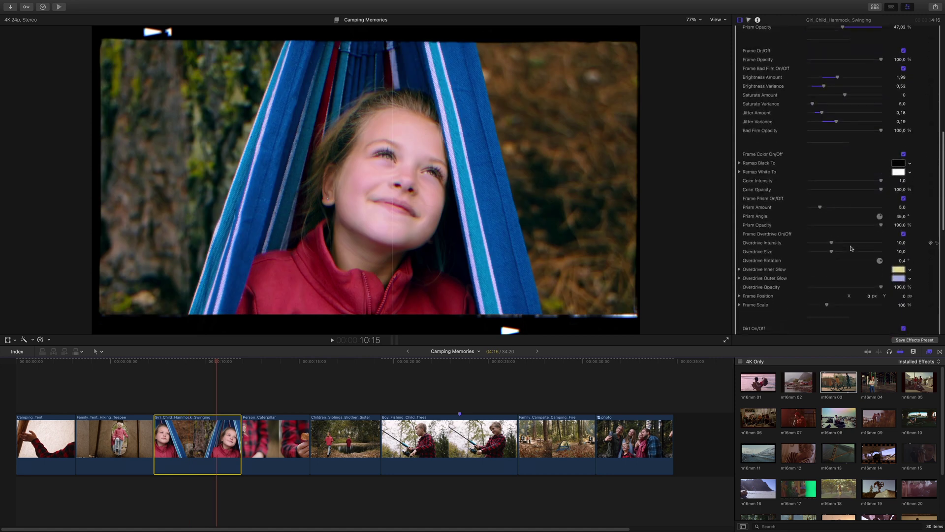
Step: Set Frame Prism to 6, Overdrive Intensity 25, Size 17, Opacity 51,7 %, keeping Frame Scale 100
{"action": "left_click_drag", "start_coordinate": [819, 158], "coordinate": [822, 158]}
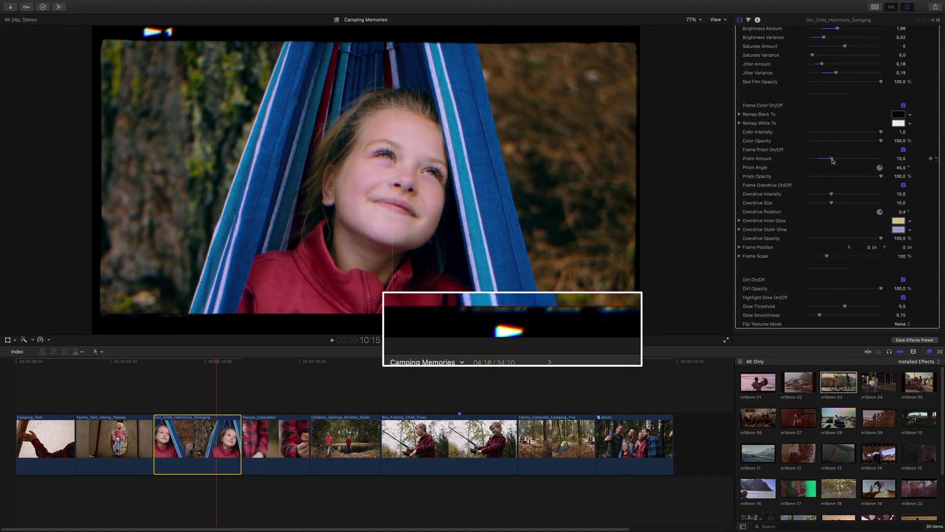
{"action": "left_click_drag", "start_coordinate": [833, 195], "coordinate": [868, 192]}
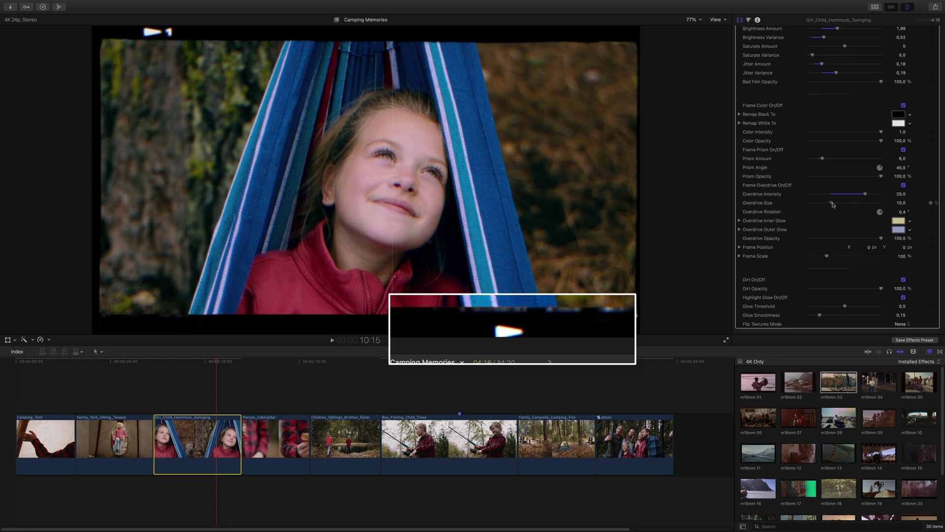
{"action": "left_click_drag", "start_coordinate": [832, 204], "coordinate": [824, 226]}
{"action": "scroll", "coordinate": [811, 261], "scroll_direction": "down", "scroll_amount": 3}
{"action": "left_click_drag", "start_coordinate": [893, 225], "coordinate": [896, 225]}
{"action": "type", "text": "102"}
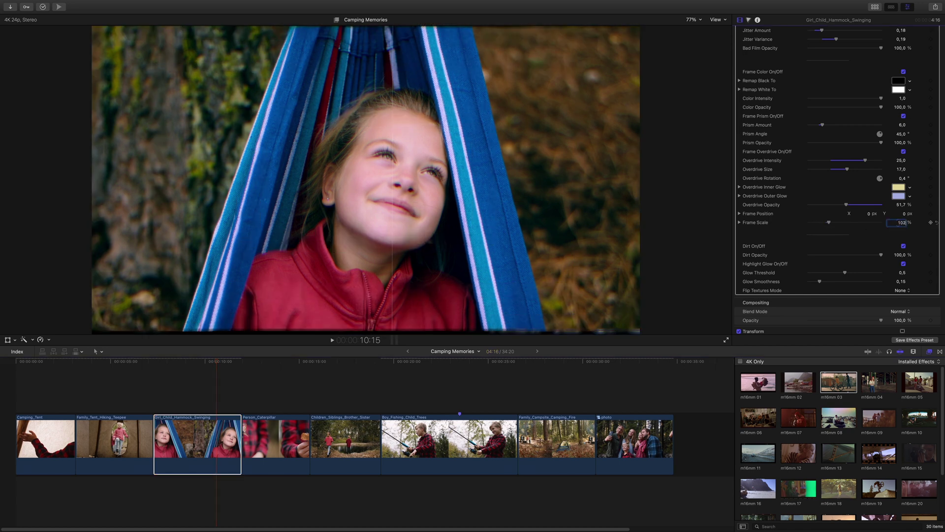
{"action": "key", "text": "Return"}
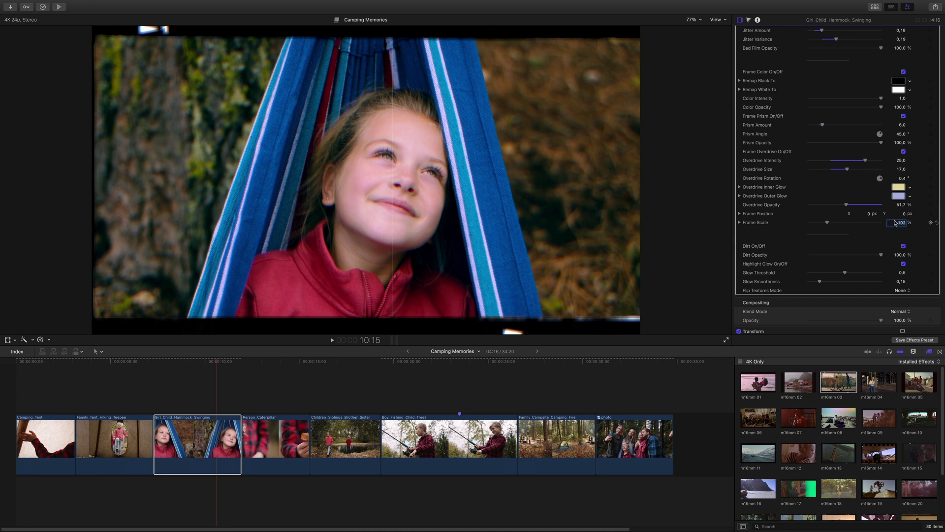
{"action": "type", "text": "100"}
{"action": "key", "text": "shift+Tab"}
{"action": "scroll", "coordinate": [777, 252], "scroll_direction": "down", "scroll_amount": 3}
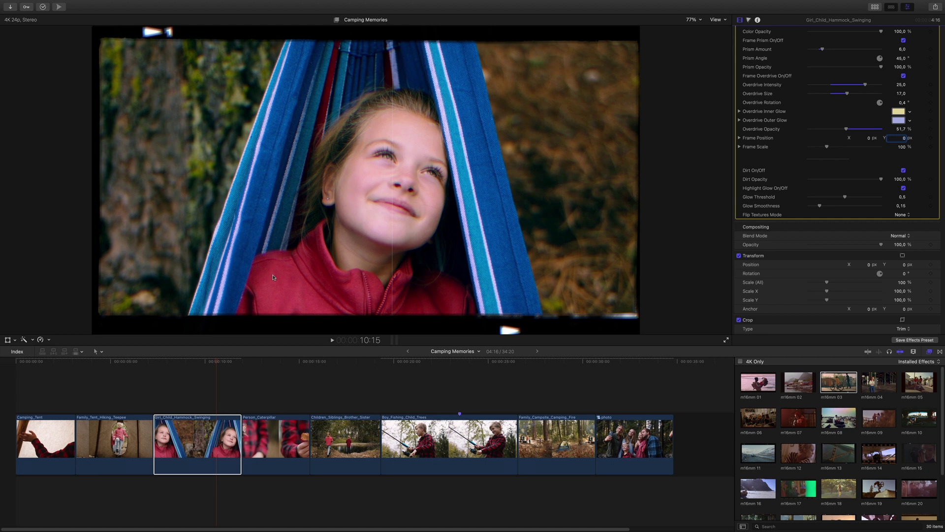
Step: Lower the brightness of the Color Balance Midtones swatch in the m16mm 03 settings
{"action": "left_click_drag", "start_coordinate": [216, 364], "coordinate": [179, 364]}
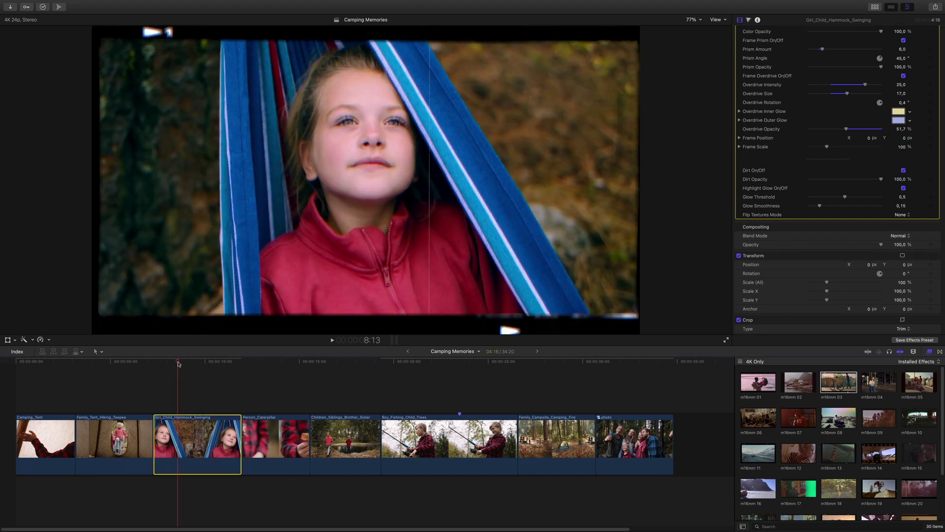
{"action": "scroll", "coordinate": [791, 133], "scroll_direction": "up", "scroll_amount": 10}
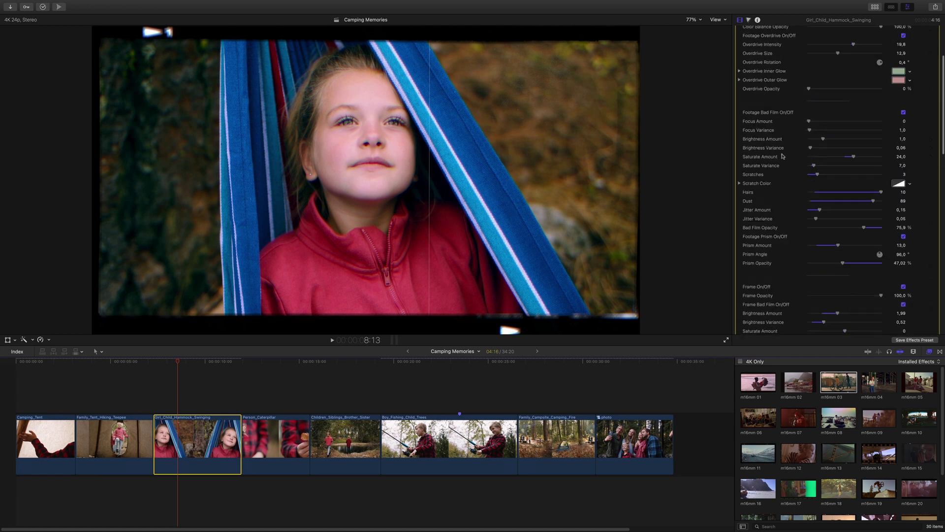
{"action": "left_click", "coordinate": [899, 91]}
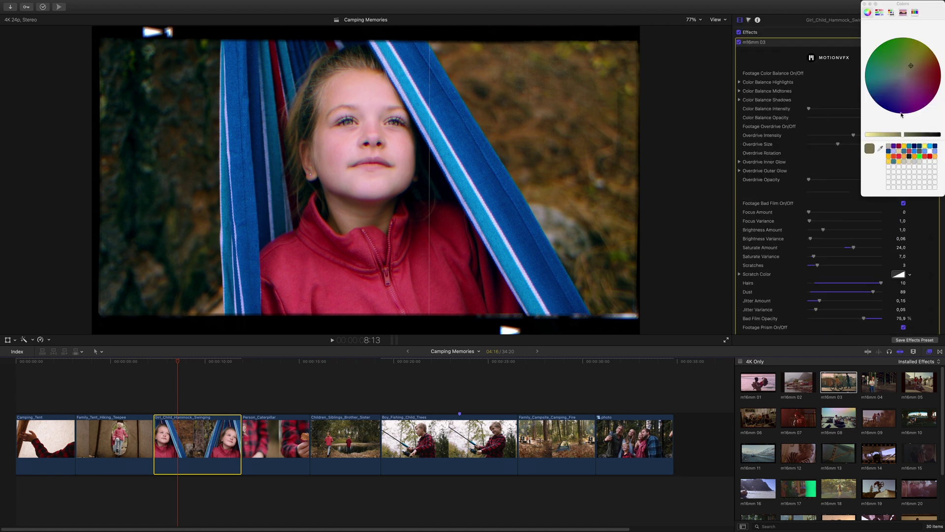
{"action": "left_click", "coordinate": [920, 136]}
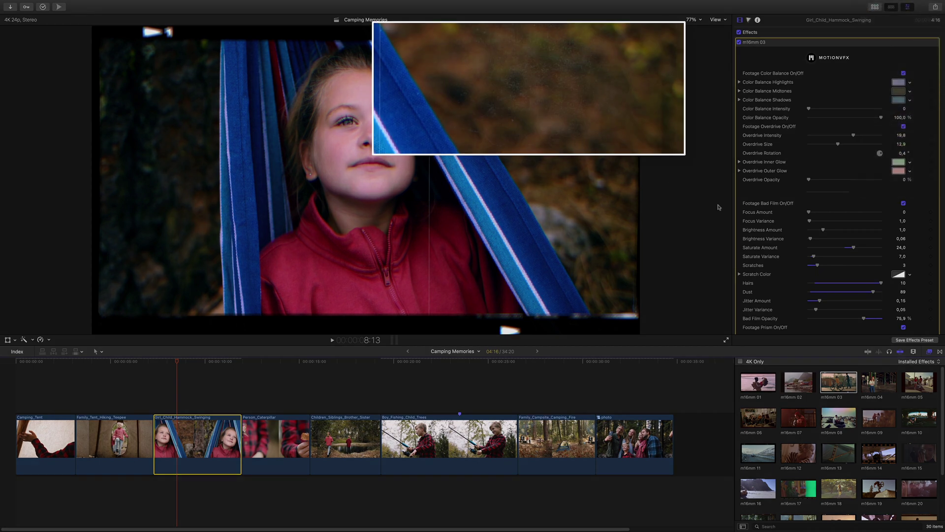
{"action": "scroll", "coordinate": [771, 250], "scroll_direction": "down", "scroll_amount": 12}
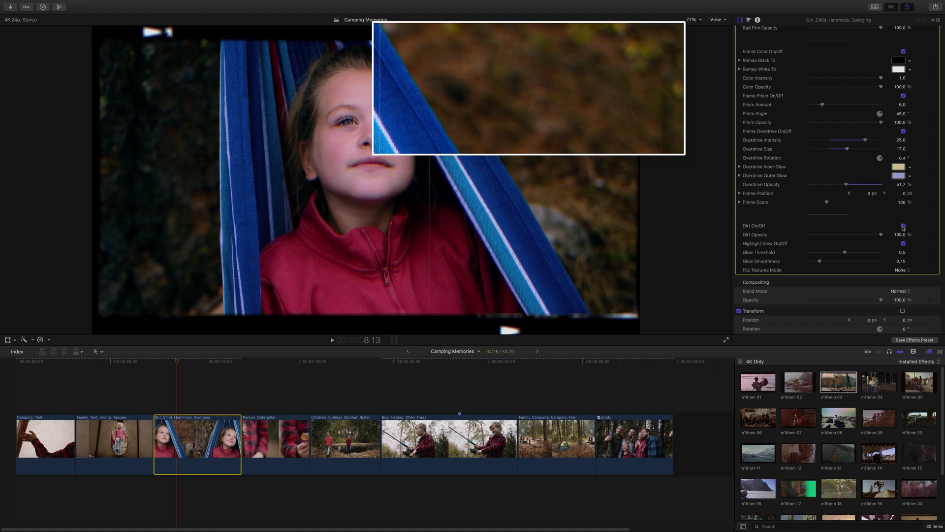
Step: Enable Dirt at 70,23 % opacity, set Glow Threshold 0,78 and Smoothness 0,16, then view the caterpillar clip
{"action": "left_click", "coordinate": [903, 227]}
{"action": "left_click_drag", "start_coordinate": [881, 235], "coordinate": [859, 235]}
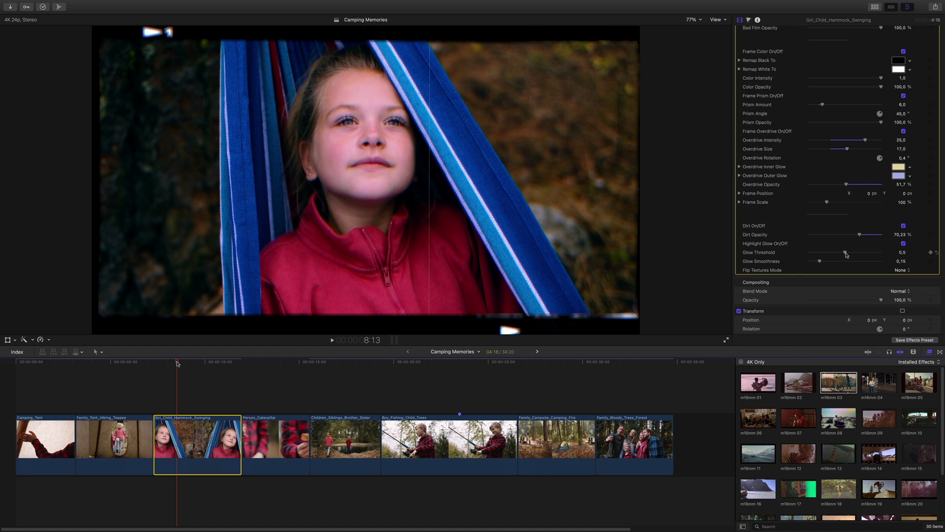
{"action": "left_click_drag", "start_coordinate": [845, 254], "coordinate": [865, 256]}
{"action": "left_click_drag", "start_coordinate": [823, 263], "coordinate": [841, 265]}
{"action": "scroll", "coordinate": [765, 263], "scroll_direction": "up", "scroll_amount": 10}
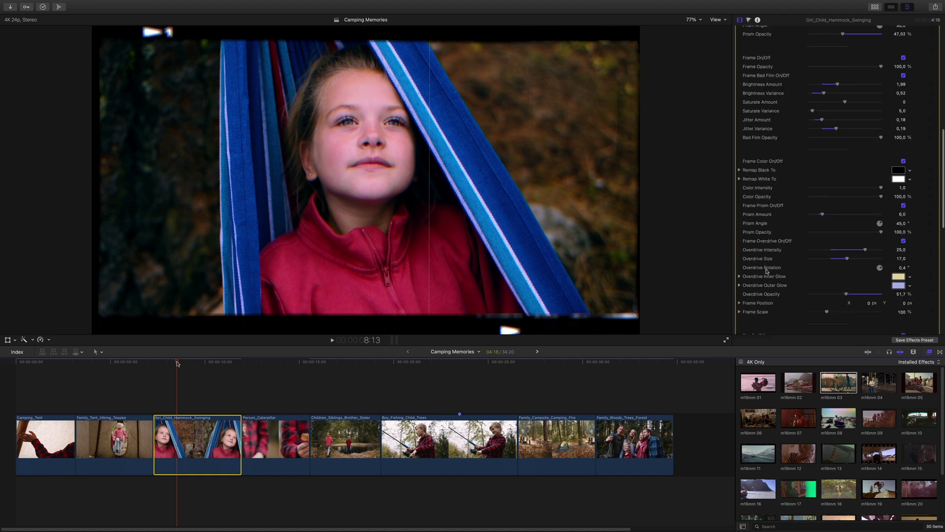
{"action": "left_click_drag", "start_coordinate": [270, 365], "coordinate": [274, 365]}
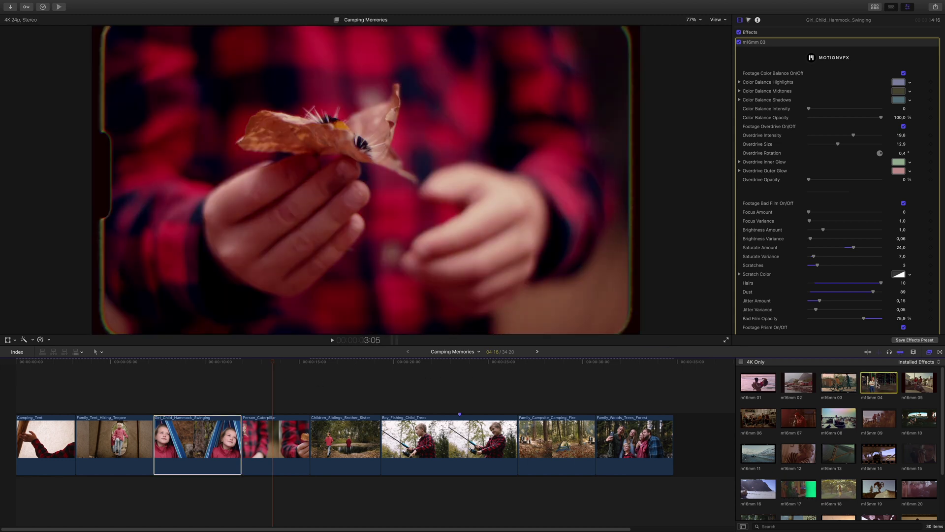
Step: Apply the m16mm 04 preset to Person_Caterpillar, then select the Children_Siblings_Brother_Sister clip
{"action": "left_click_drag", "start_coordinate": [879, 383], "coordinate": [276, 443]}
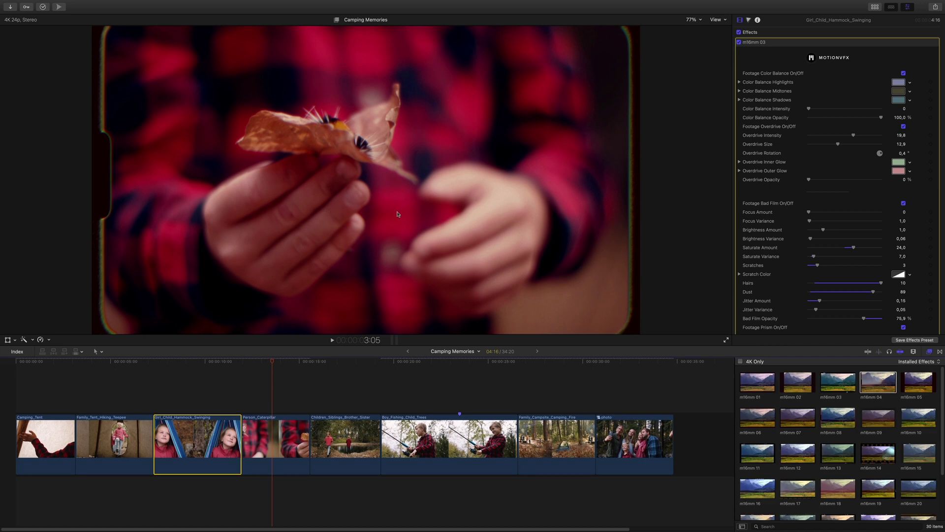
{"action": "left_click", "coordinate": [300, 441]}
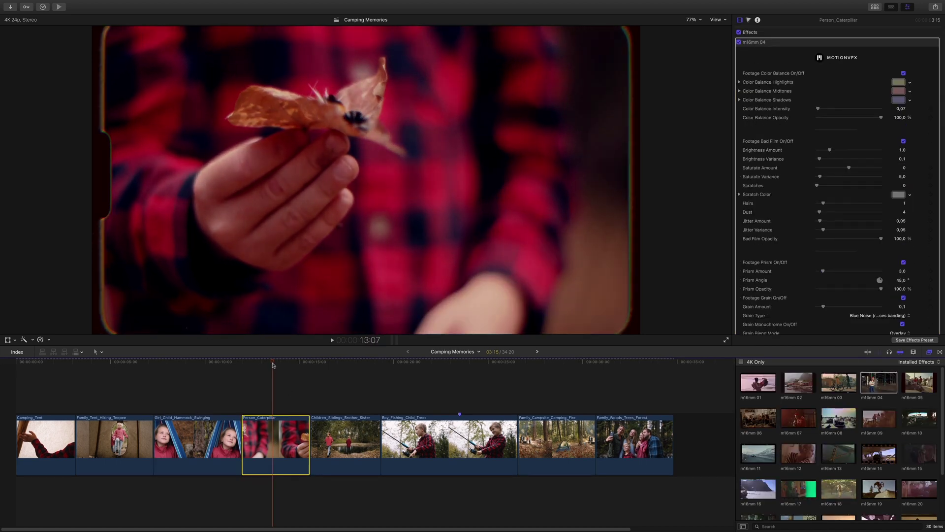
{"action": "left_click", "coordinate": [345, 441]}
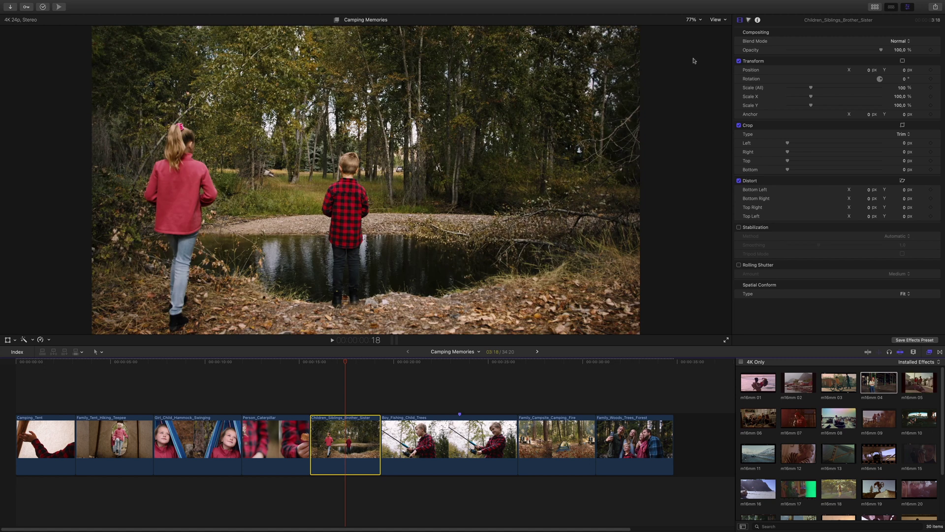
Step: Show the horizon guide and set the clip's Transform Position X to 123 px
{"action": "left_click", "coordinate": [719, 21]}
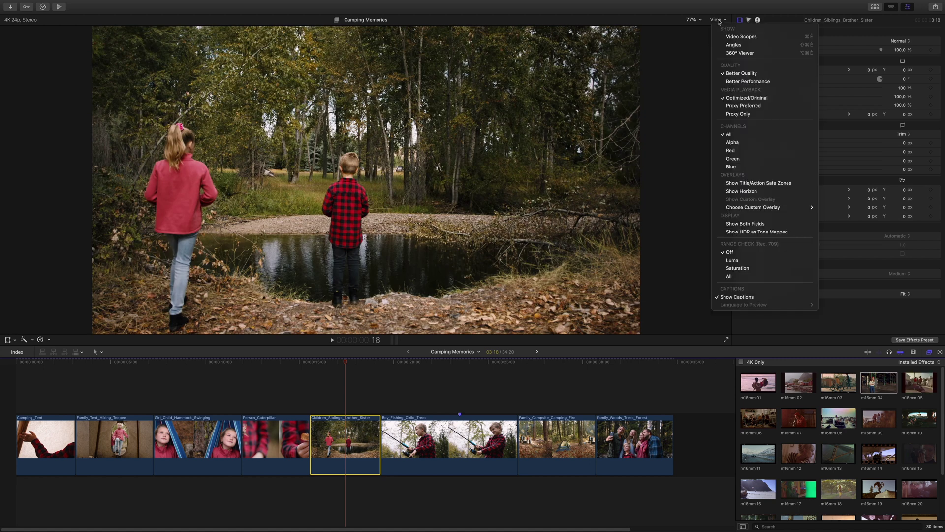
{"action": "left_click", "coordinate": [745, 192]}
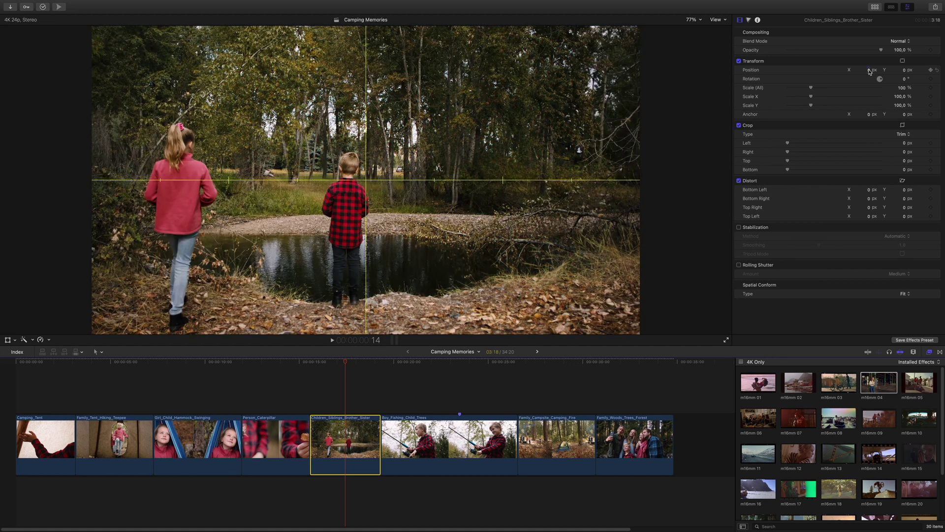
{"action": "left_click_drag", "start_coordinate": [868, 70], "coordinate": [891, 69]}
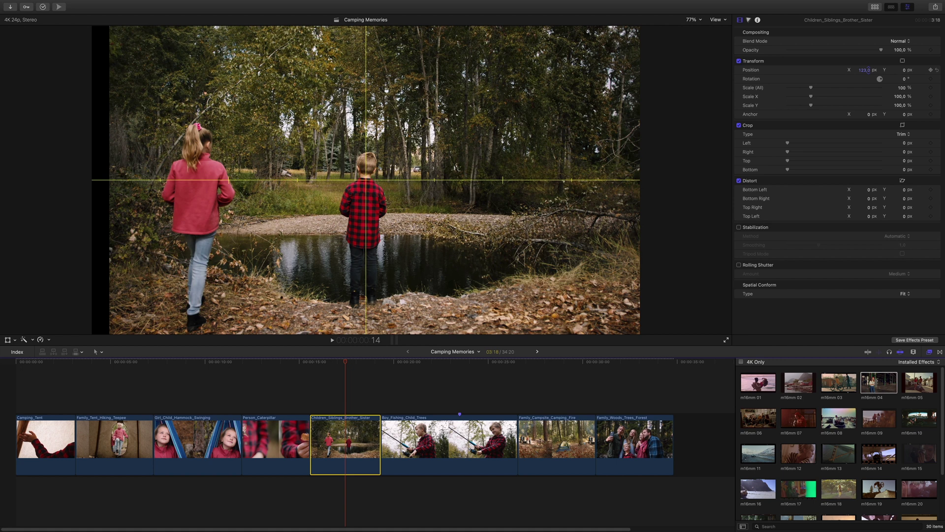
{"action": "key", "text": "Return"}
Step: Try the m16mm 05 film look on the clip, then remove it
{"action": "left_click_drag", "start_coordinate": [919, 382], "coordinate": [357, 427]}
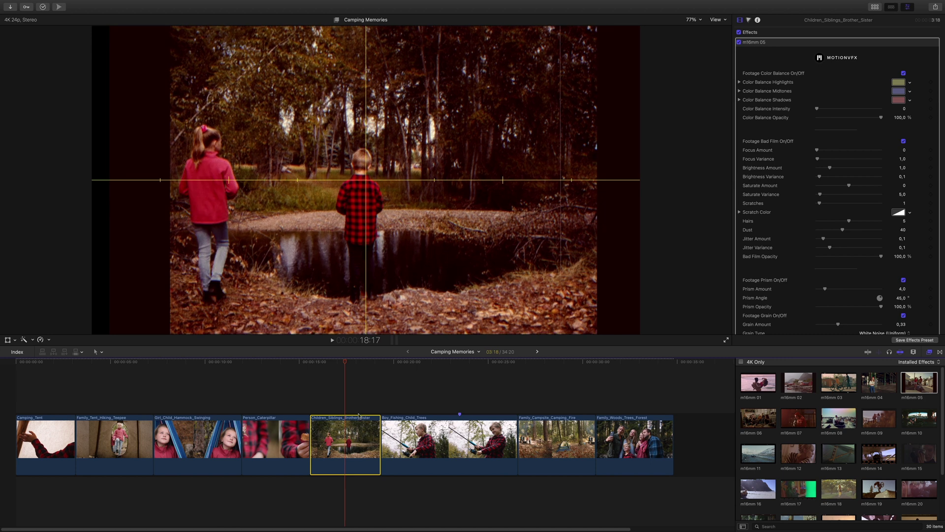
{"action": "left_click_drag", "start_coordinate": [345, 364], "coordinate": [371, 365]}
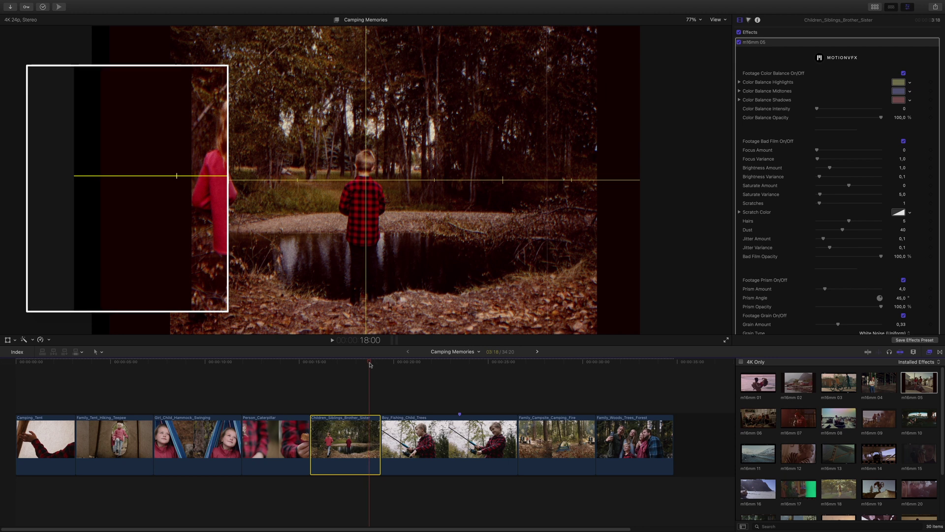
{"action": "key", "text": "Delete"}
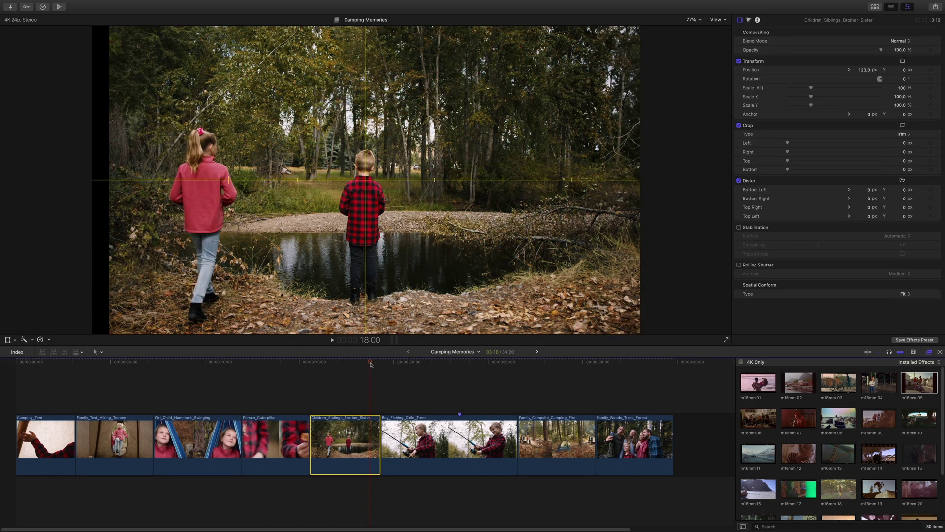
Step: Turn the Children_Siblings clip into a compound clip named 'lake'
{"action": "right_click", "coordinate": [352, 439]}
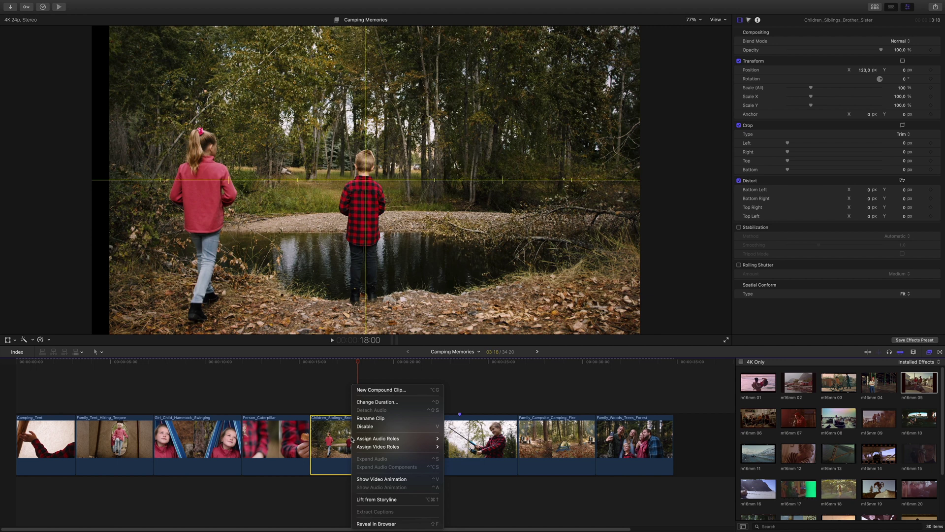
{"action": "left_click", "coordinate": [374, 390]}
{"action": "type", "text": "lake"}
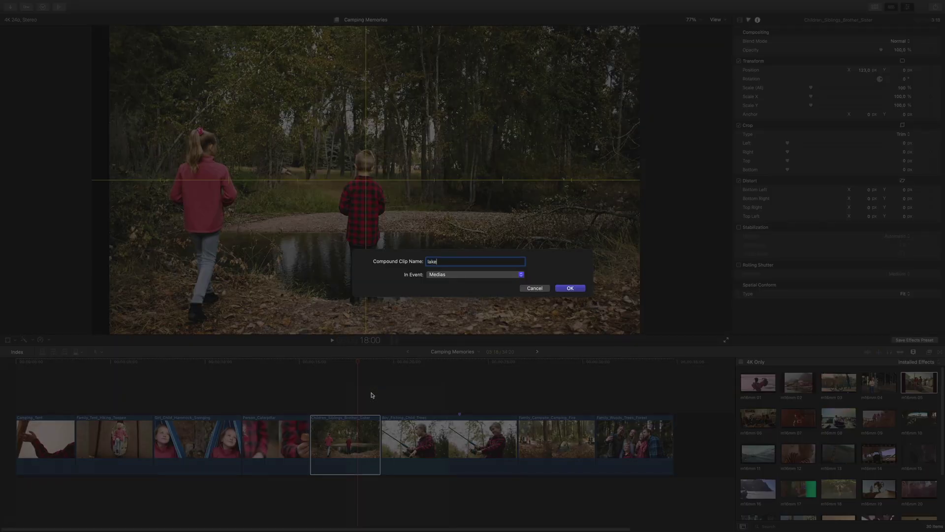
{"action": "key", "text": "Return"}
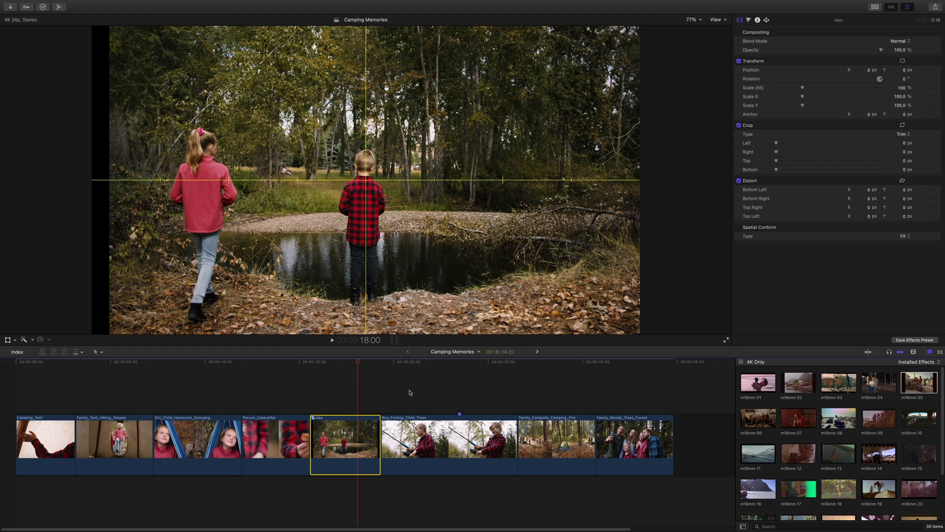
Step: Apply the m16mm 05 film look to lake and hide the horizon guide
{"action": "left_click_drag", "start_coordinate": [919, 382], "coordinate": [338, 436]}
{"action": "left_click", "coordinate": [716, 20]}
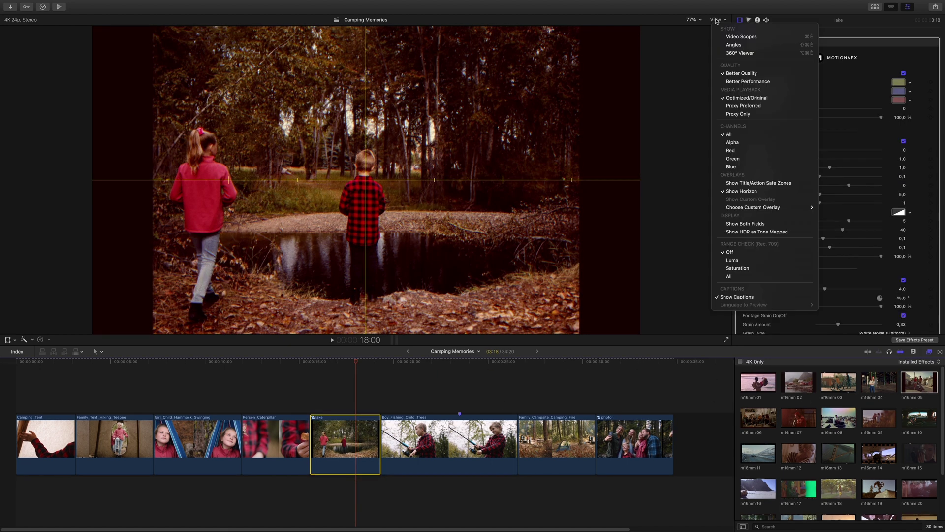
{"action": "left_click", "coordinate": [729, 193]}
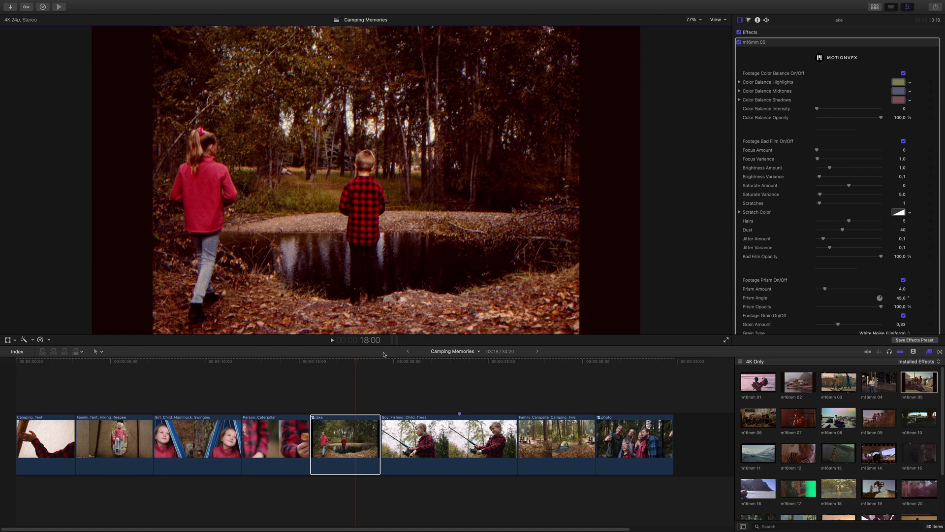
{"action": "left_click_drag", "start_coordinate": [378, 364], "coordinate": [459, 363]}
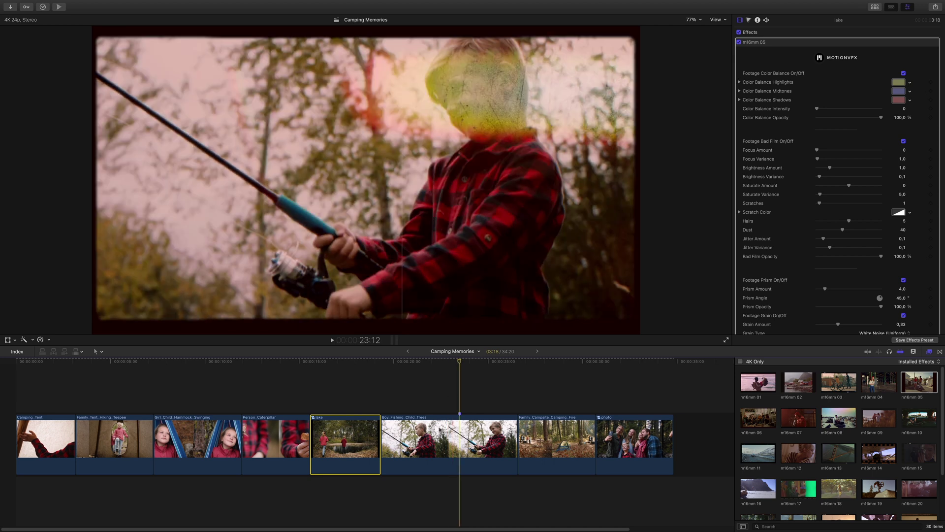
Step: Select Boy_Fishing_Child_Trees and scroll its m16mm 06 settings, toggling the light leak to compare
{"action": "left_click", "coordinate": [459, 440]}
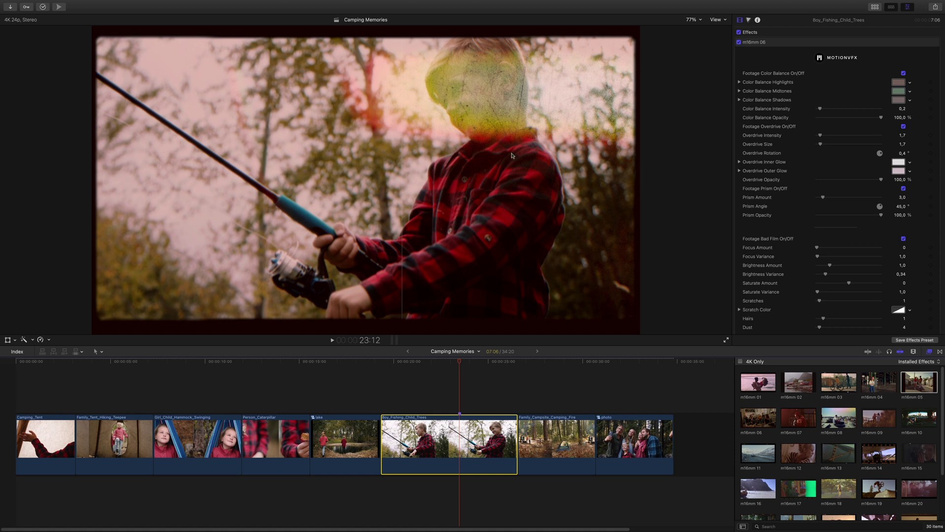
{"action": "scroll", "coordinate": [790, 206], "scroll_direction": "down", "scroll_amount": 10}
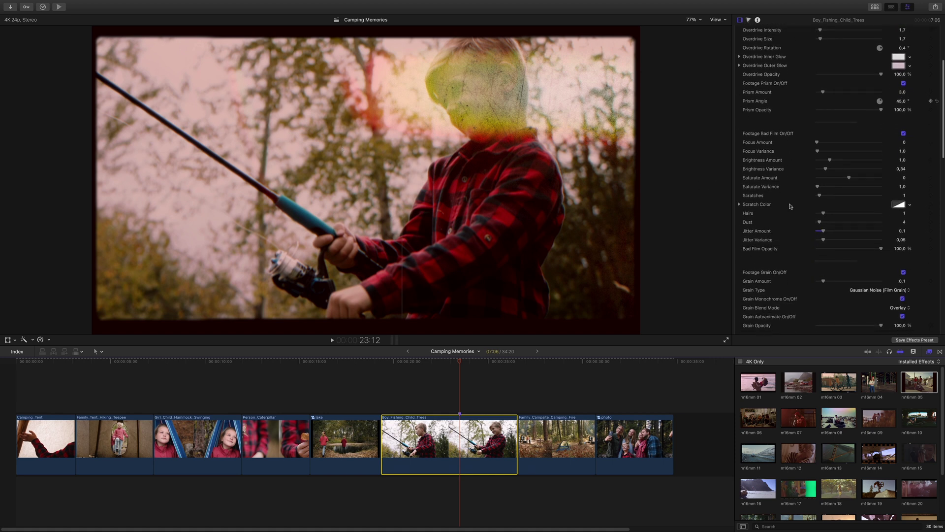
{"action": "scroll", "coordinate": [789, 206], "scroll_direction": "down", "scroll_amount": 8}
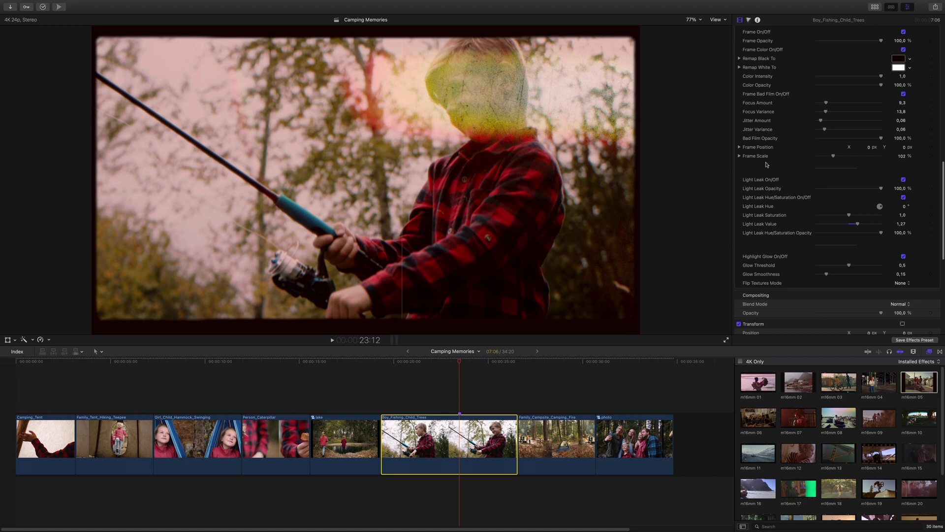
{"action": "left_click", "coordinate": [904, 181]}
{"action": "scroll", "coordinate": [823, 203], "scroll_direction": "down", "scroll_amount": 5}
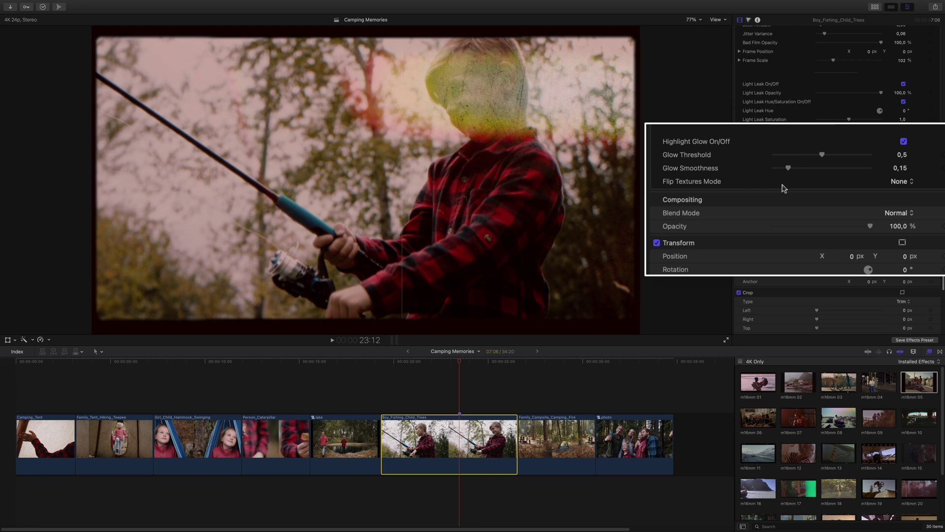
Step: Set Flip Textures Mode to Horizontal, then Vertical, and finally Both
{"action": "left_click", "coordinate": [898, 182]}
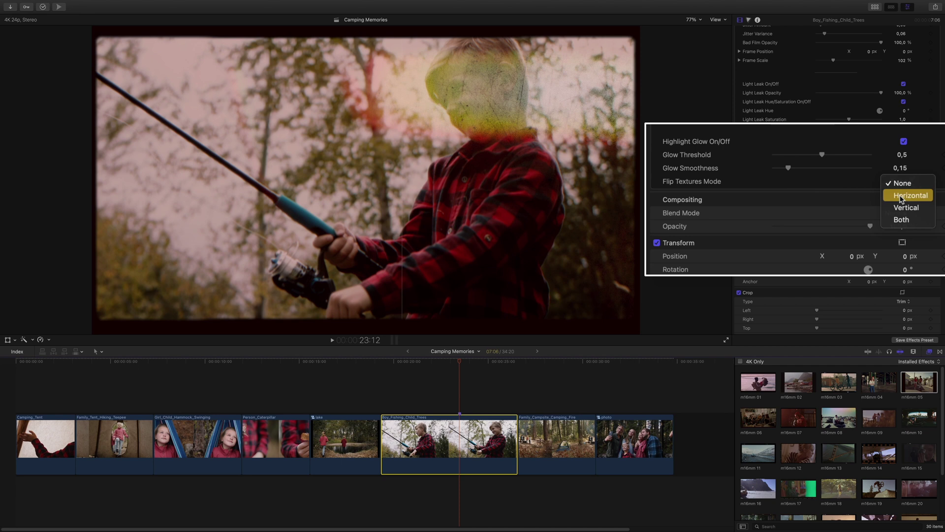
{"action": "left_click", "coordinate": [900, 195]}
{"action": "left_click", "coordinate": [899, 182]}
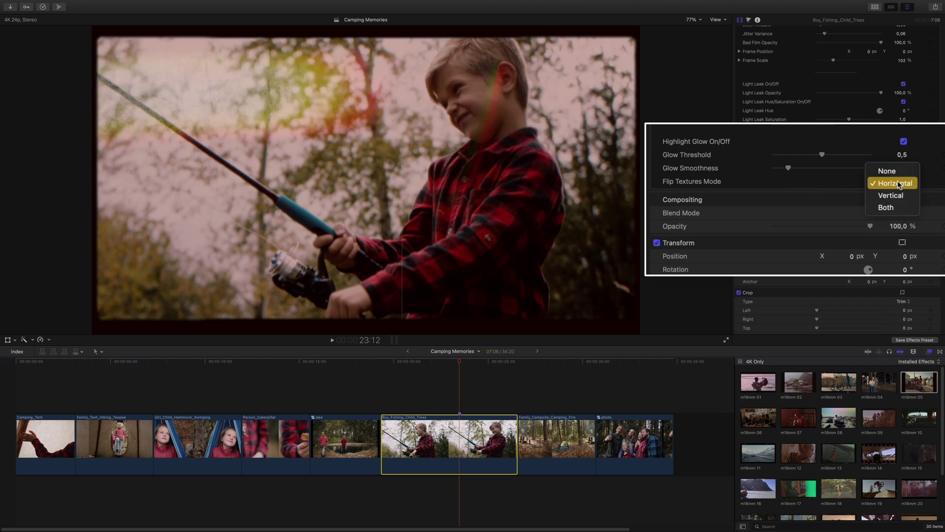
{"action": "left_click", "coordinate": [899, 197]}
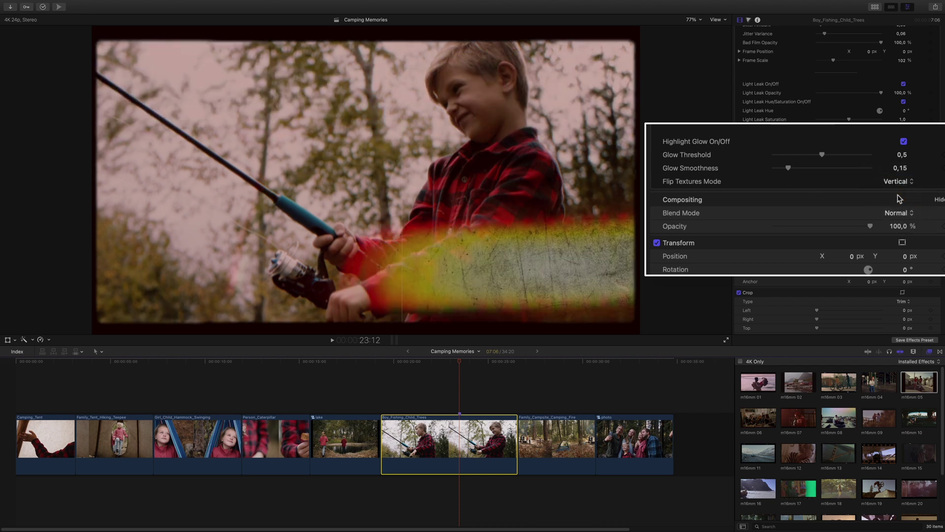
{"action": "left_click", "coordinate": [899, 182]}
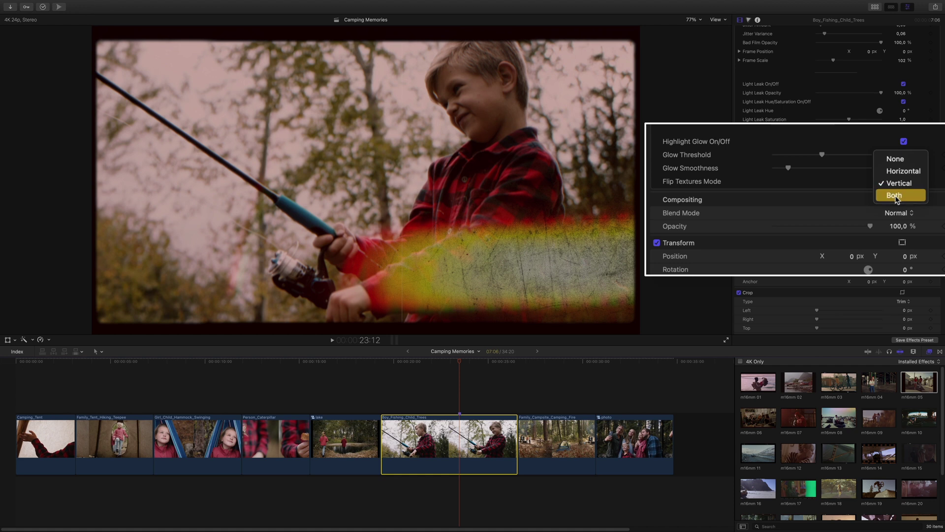
{"action": "left_click", "coordinate": [897, 198]}
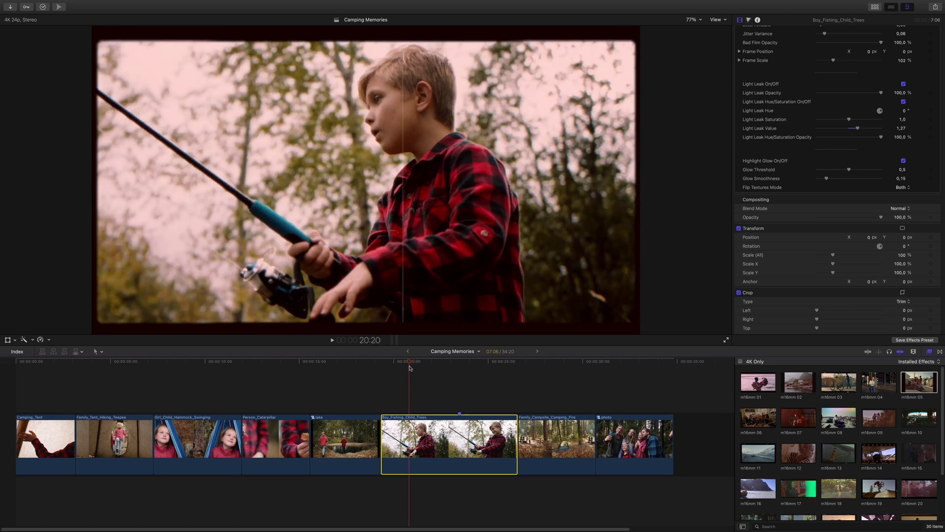
Step: Raise Grain Amount to 0.43 and, after trying White Noise, keep Gaussian Noise grain
{"action": "left_click", "coordinate": [474, 367]}
{"action": "scroll", "coordinate": [796, 157], "scroll_direction": "up", "scroll_amount": 10}
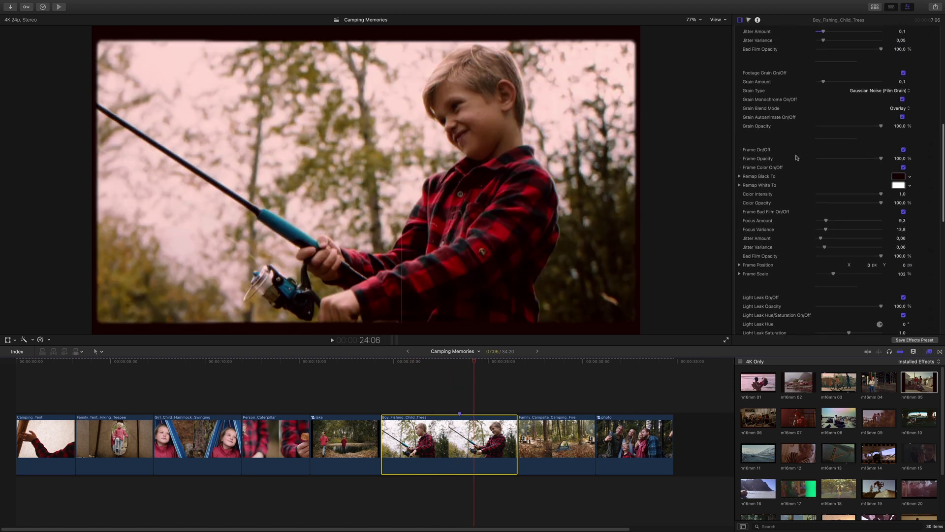
{"action": "left_click_drag", "start_coordinate": [823, 146], "coordinate": [846, 147]}
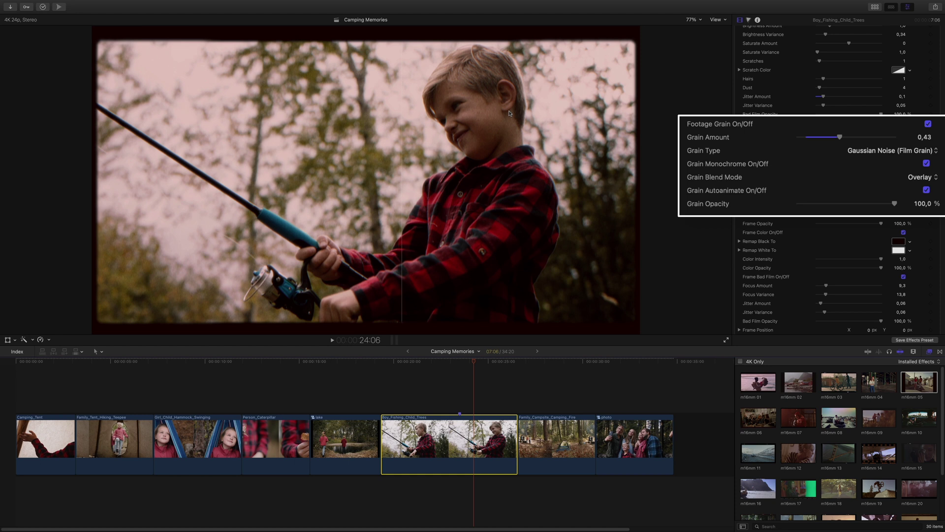
{"action": "left_click", "coordinate": [892, 153]}
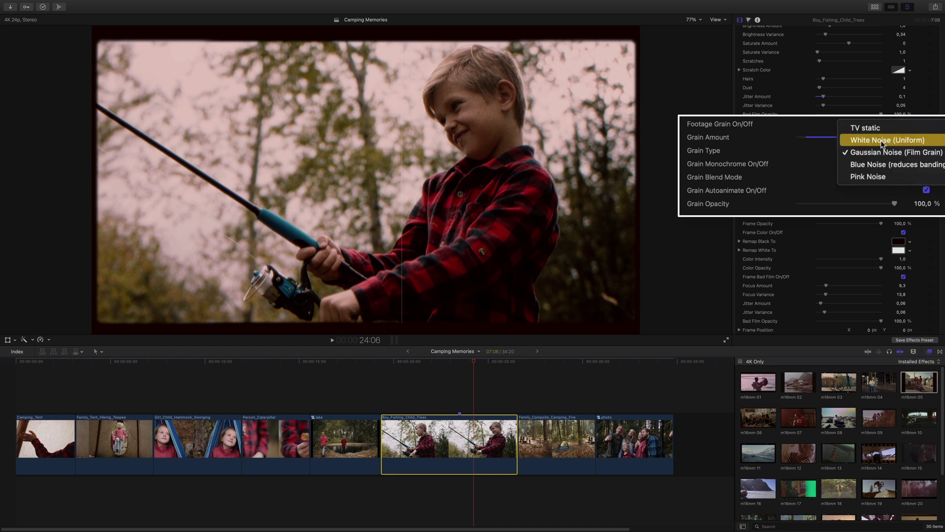
{"action": "left_click", "coordinate": [882, 141]}
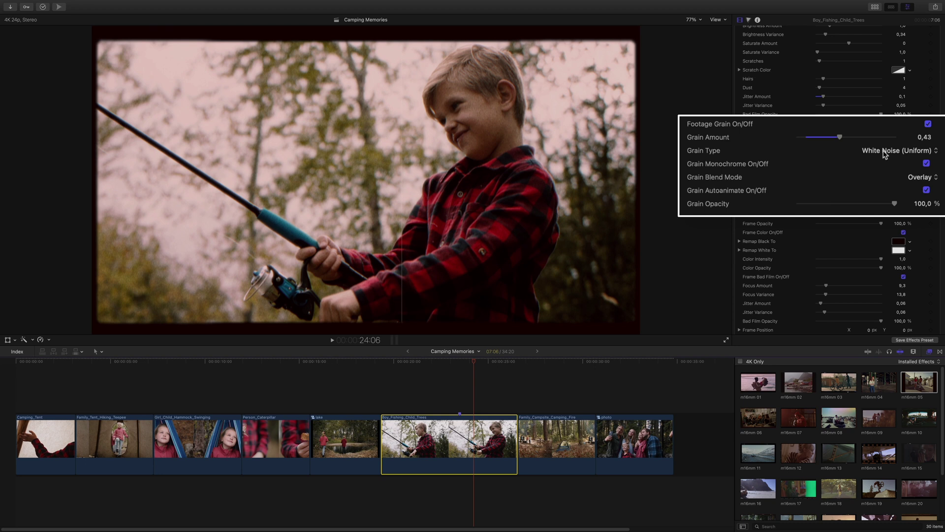
{"action": "left_click", "coordinate": [885, 154]}
{"action": "key", "text": "Escape"}
{"action": "left_click", "coordinate": [888, 152]}
{"action": "left_click", "coordinate": [896, 165]}
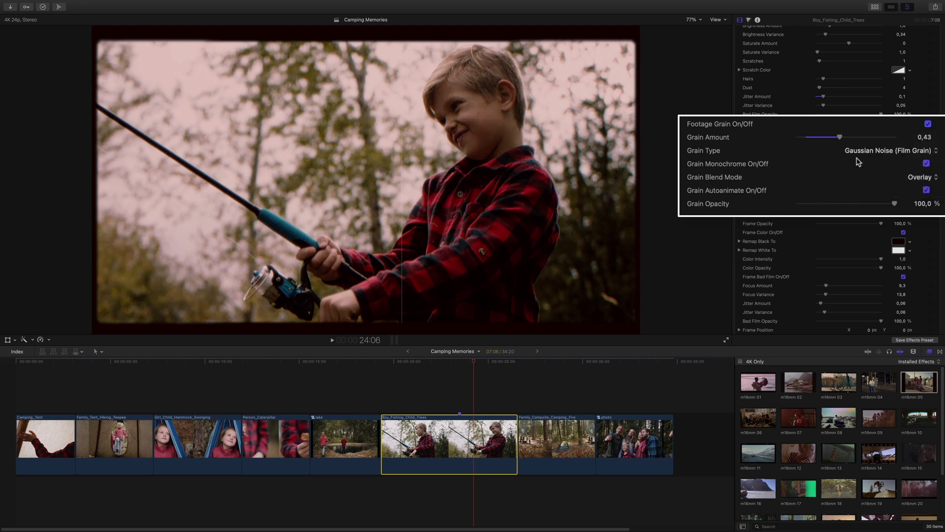
Step: Keep Overlay as the grain blend mode and lower Grain Opacity to about 85%
{"action": "left_click", "coordinate": [895, 175]}
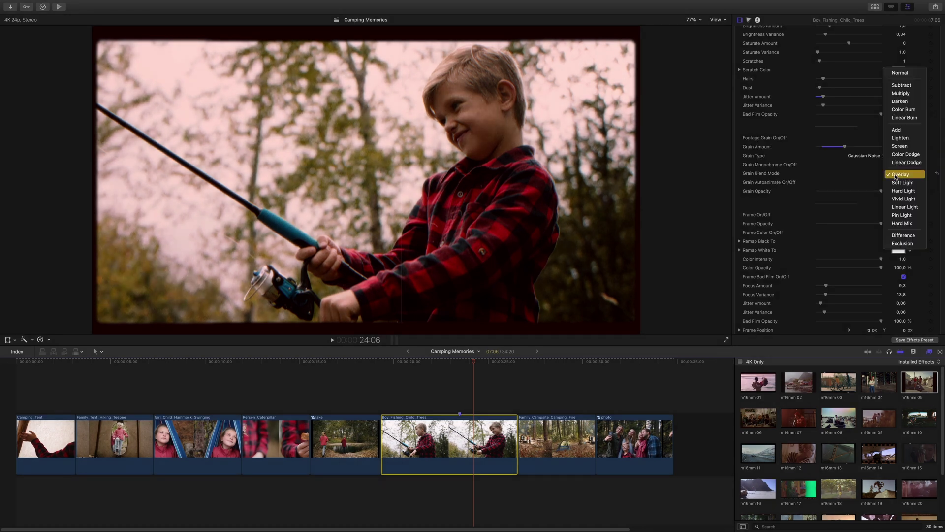
{"action": "left_click", "coordinate": [898, 175]}
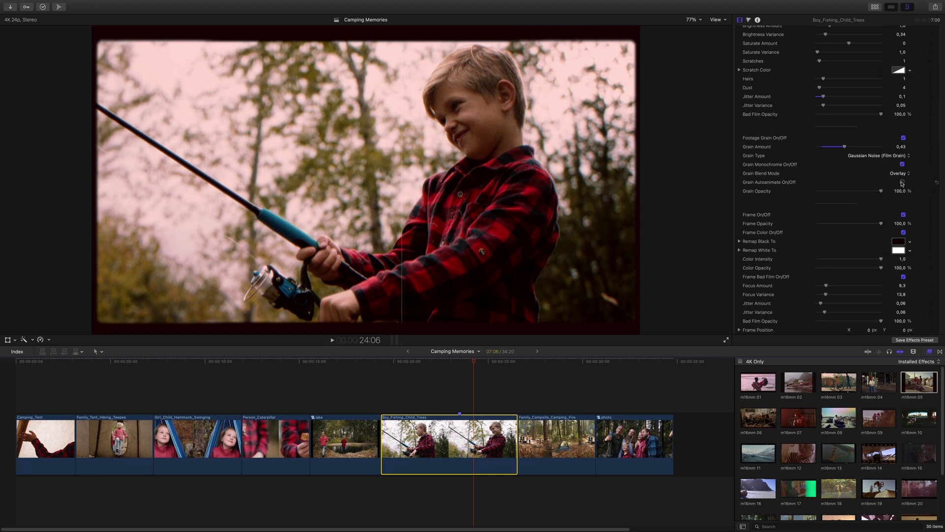
{"action": "mouse_move", "coordinate": [472, 362]}
{"action": "left_mouse_down"}
{"action": "mouse_move", "coordinate": [440, 363]}
{"action": "mouse_move", "coordinate": [475, 362]}
{"action": "left_mouse_up"}
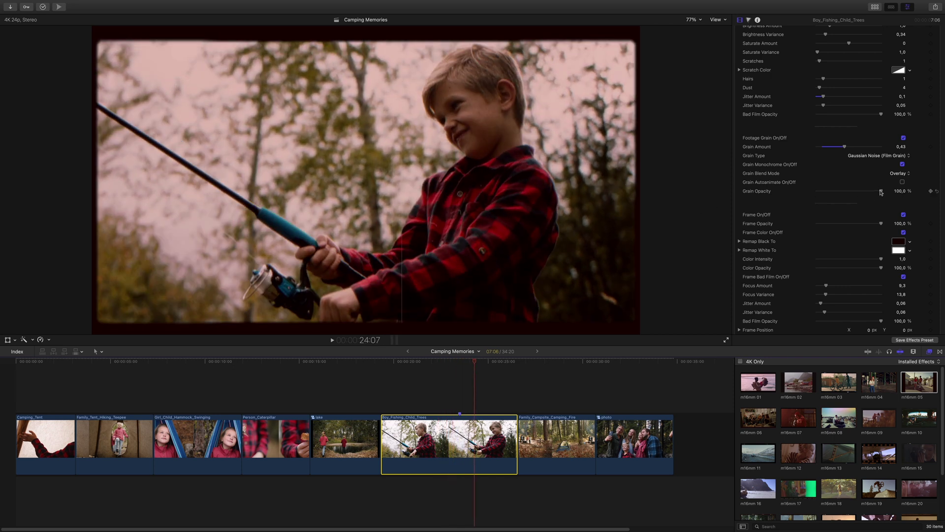
{"action": "mouse_move", "coordinate": [881, 192]}
{"action": "left_mouse_down"}
{"action": "mouse_move", "coordinate": [853, 193]}
{"action": "mouse_move", "coordinate": [871, 192]}
{"action": "left_mouse_up"}
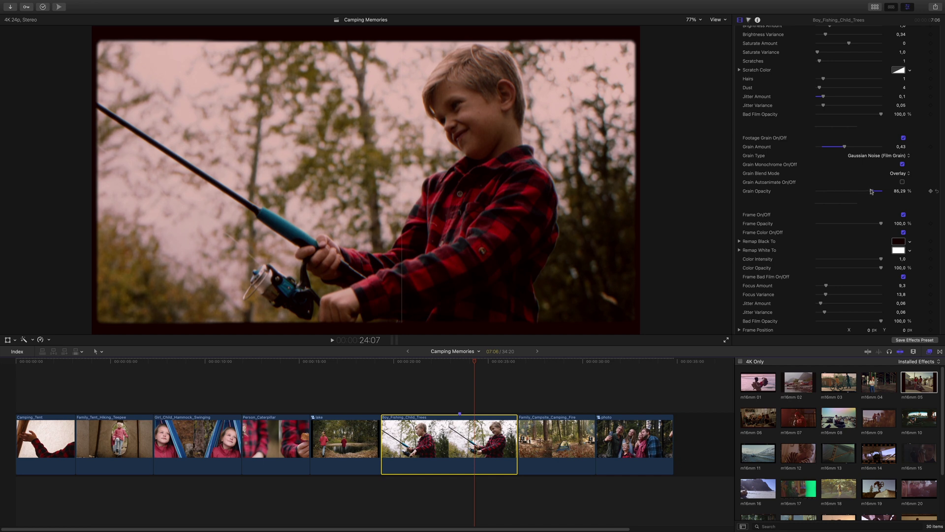